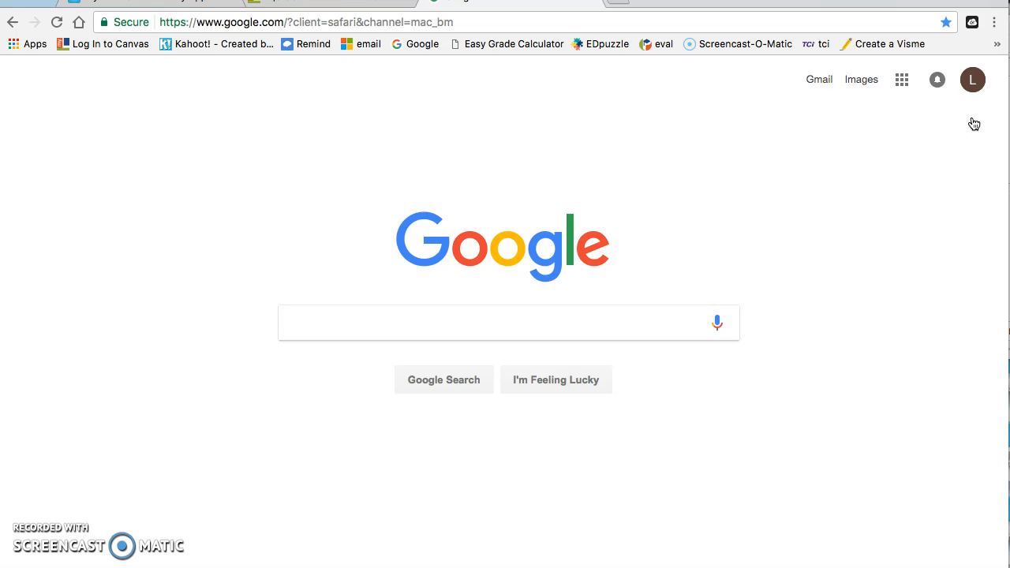
Step: Go to visme.co in Chrome's address bar
click(666, 26)
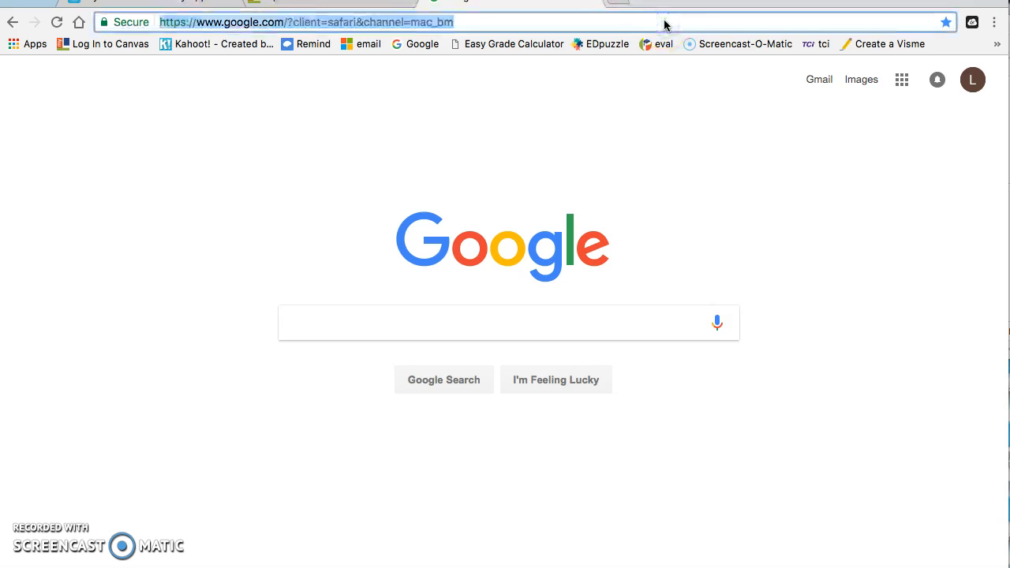
text(visme.co)
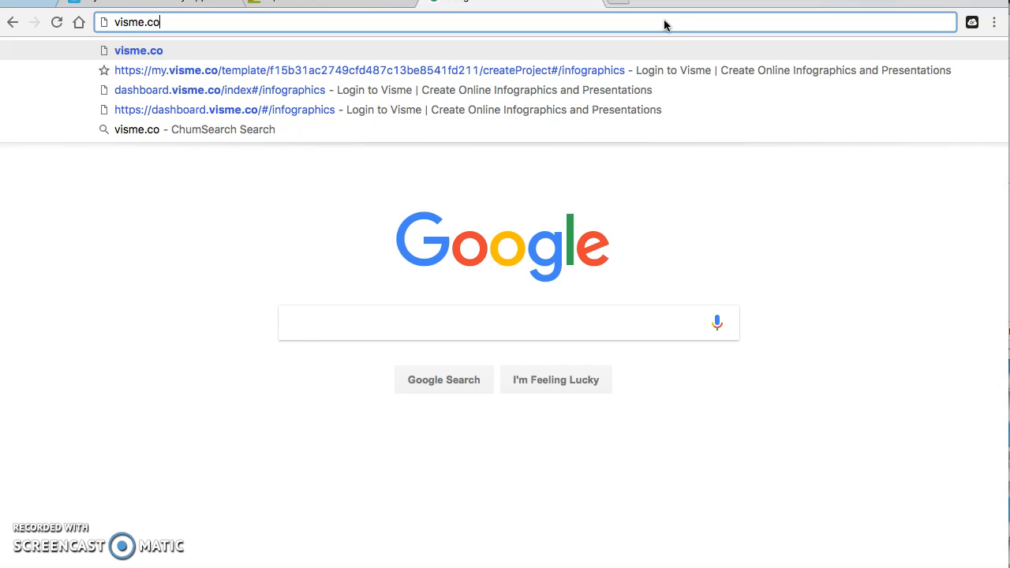
key(Return)
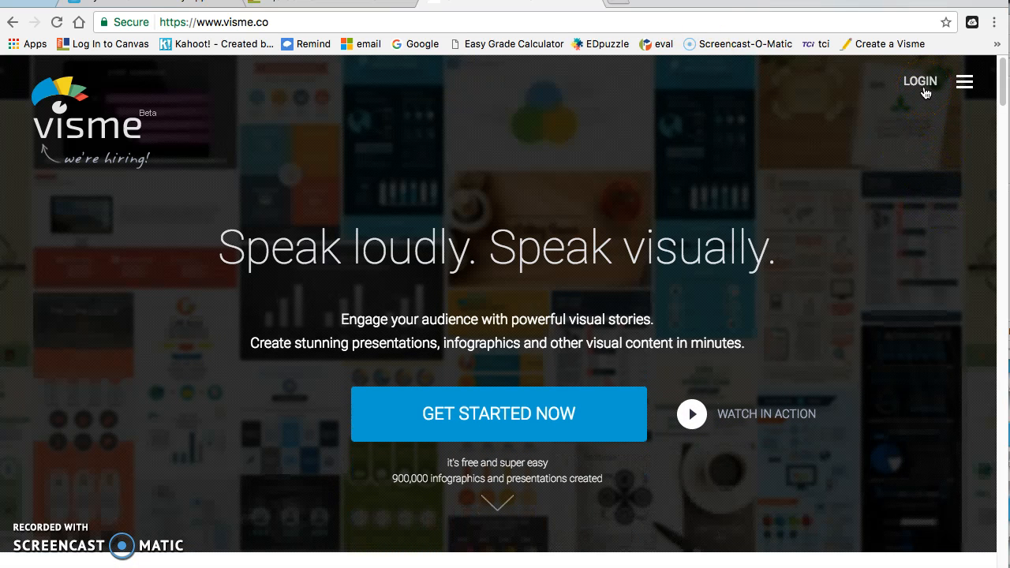
Step: Open Visme's sign-up page, enter the full name, then go to the e-mail and password fields
click(524, 407)
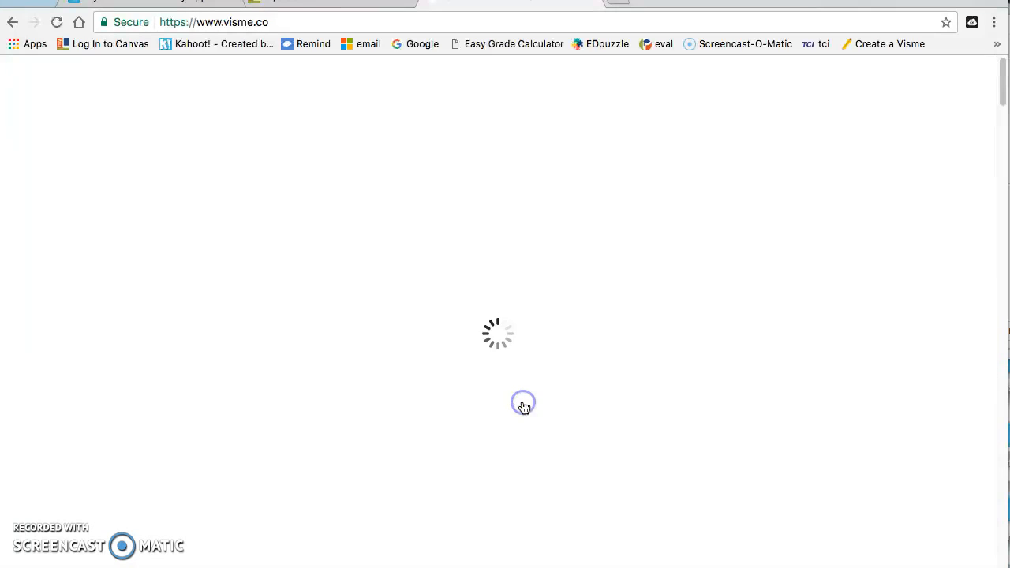
click(265, 289)
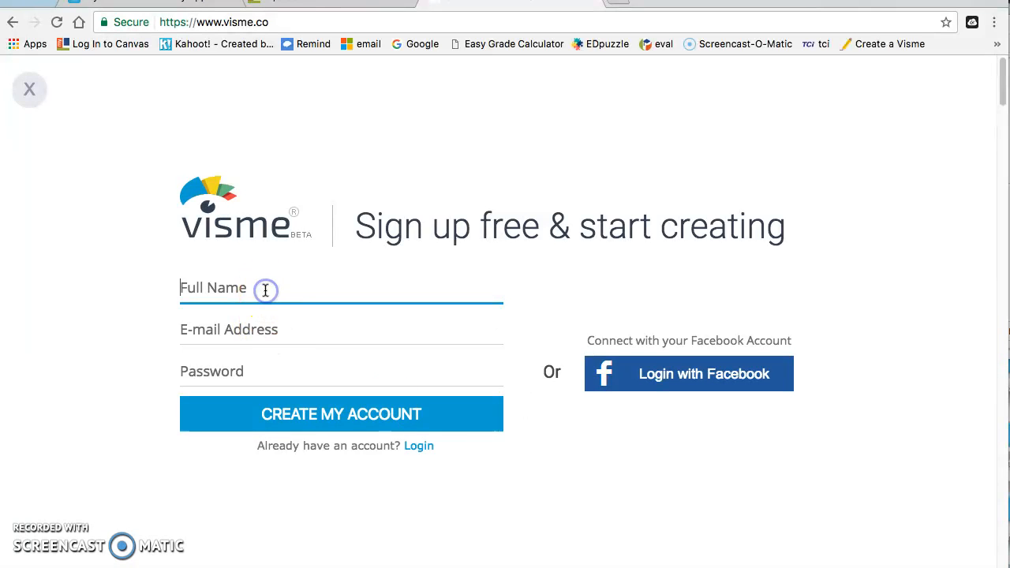
click(280, 319)
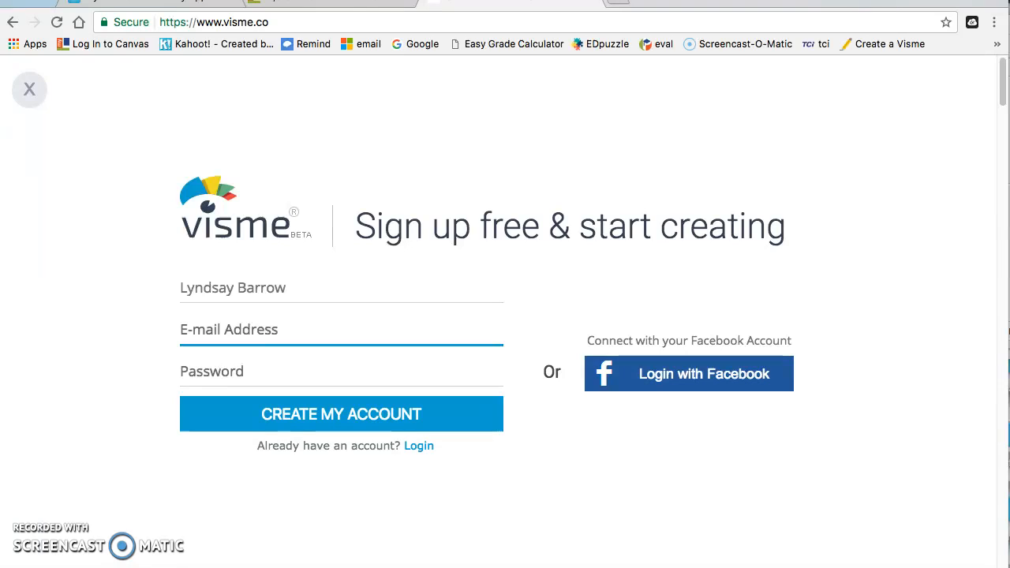
click(253, 360)
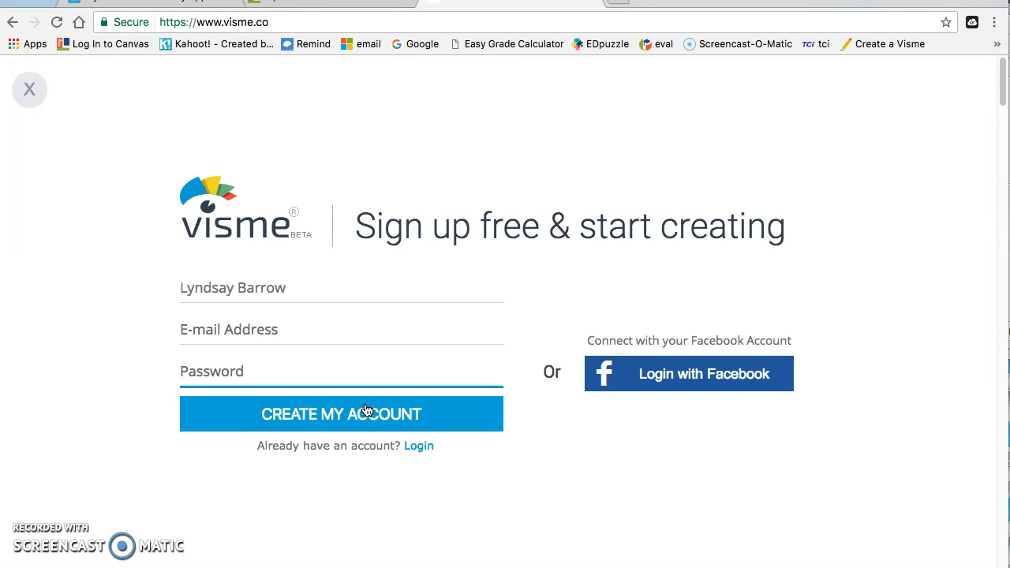
Step: Switch to the login form and sign in with the account e-mail and password
click(419, 446)
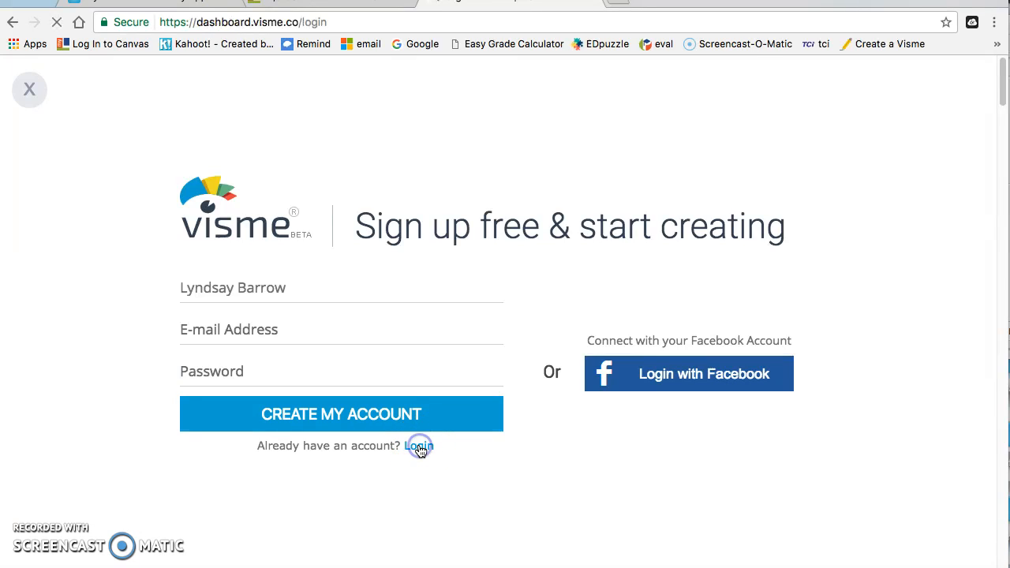
click(468, 308)
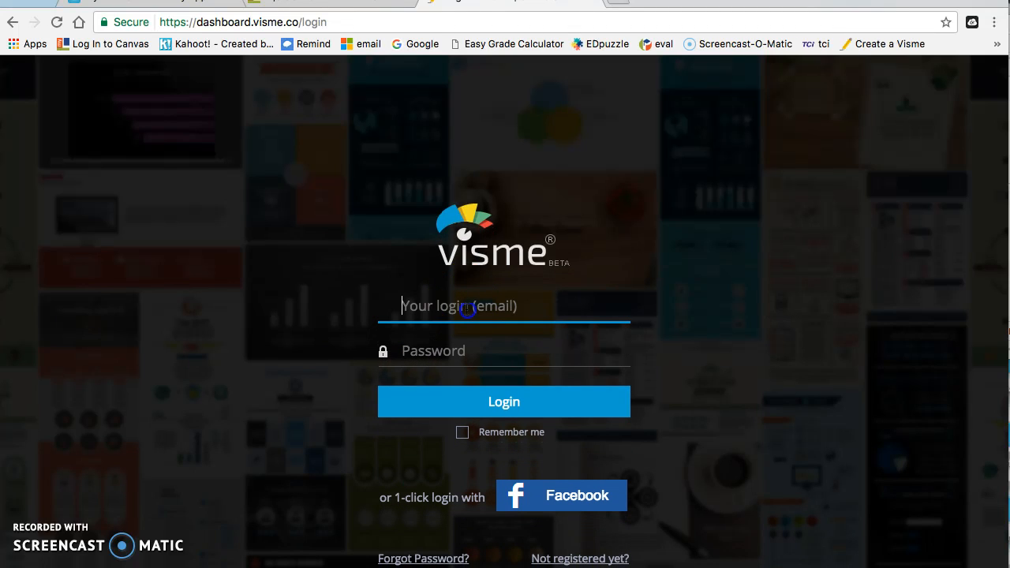
click(458, 361)
text(•••••••••)
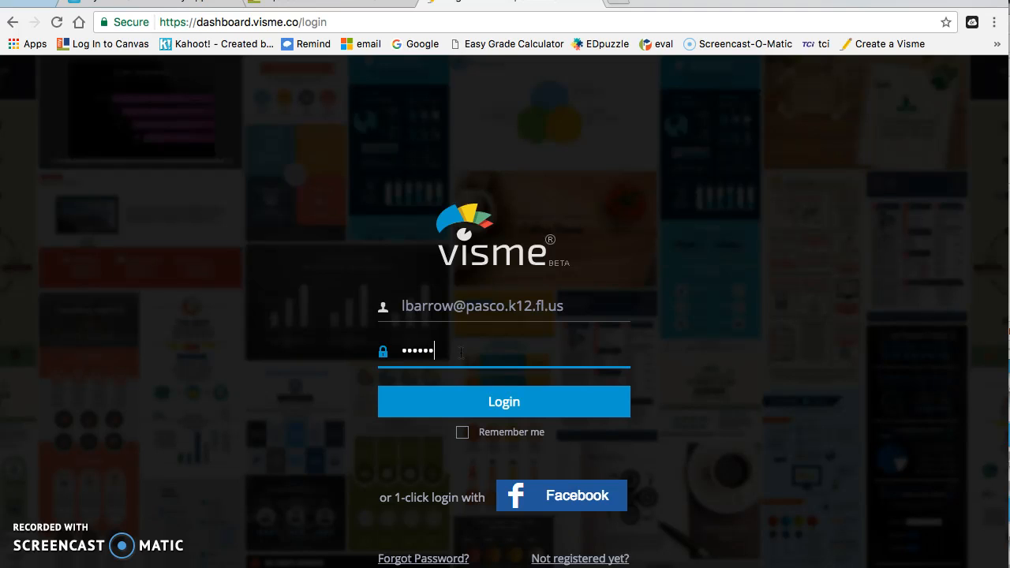
click(500, 399)
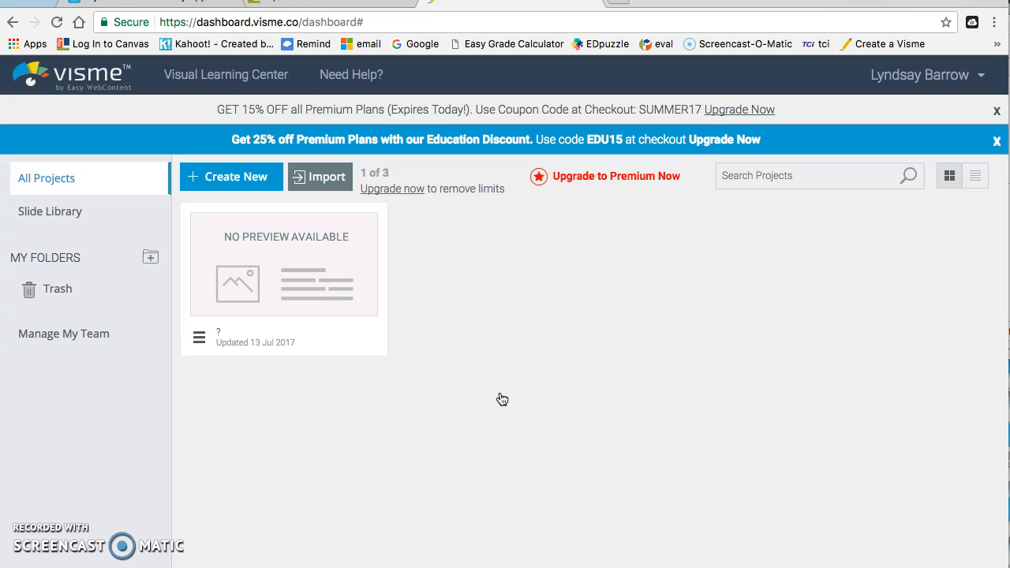
Step: Start a new project from the All Projects dashboard with + Create New
click(250, 183)
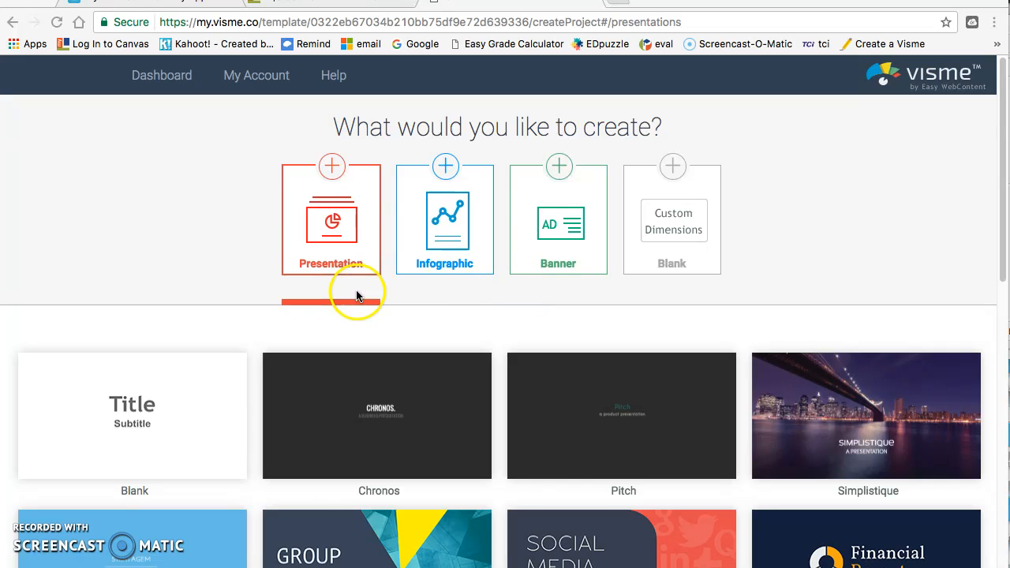
drag(1006, 209, 1008, 264)
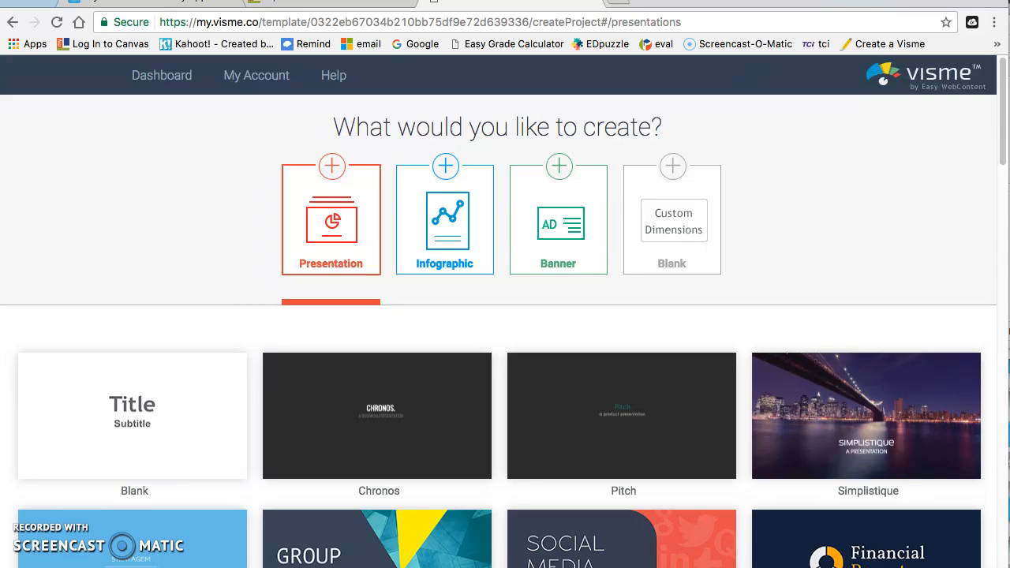
Step: Choose Infographic as the project type and browse the featured infographic templates
click(452, 238)
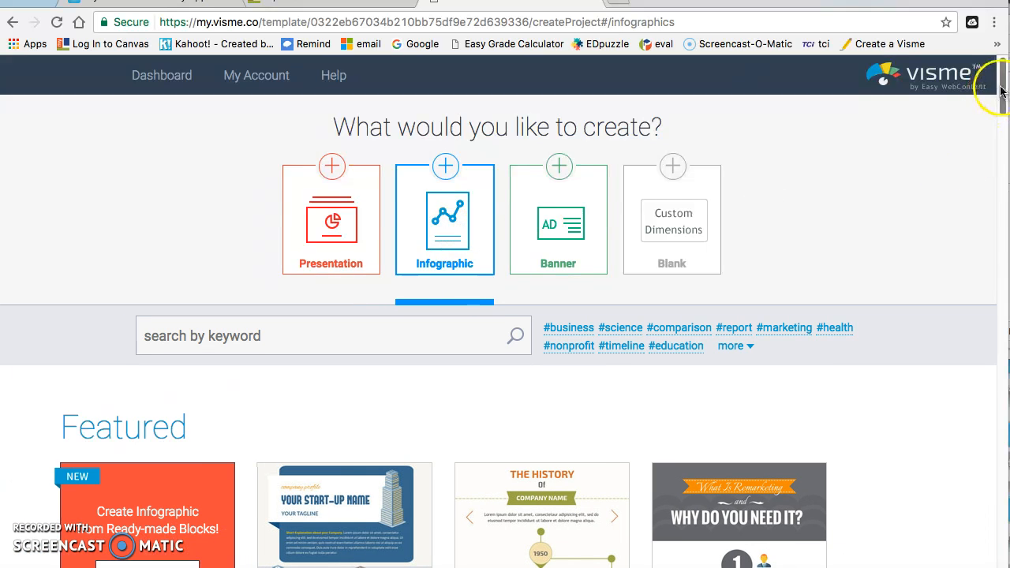
drag(1003, 94, 993, 136)
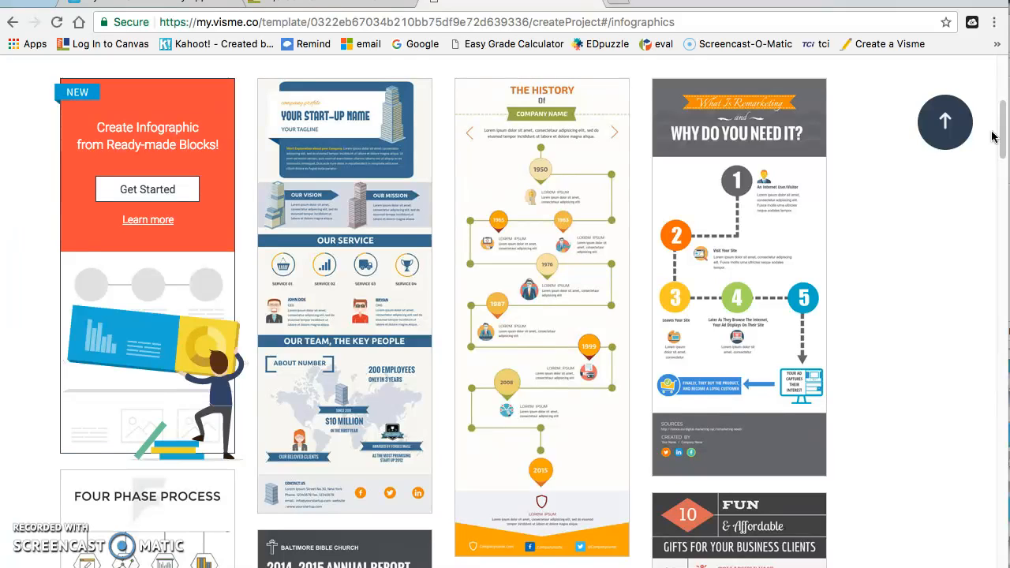
click(1002, 144)
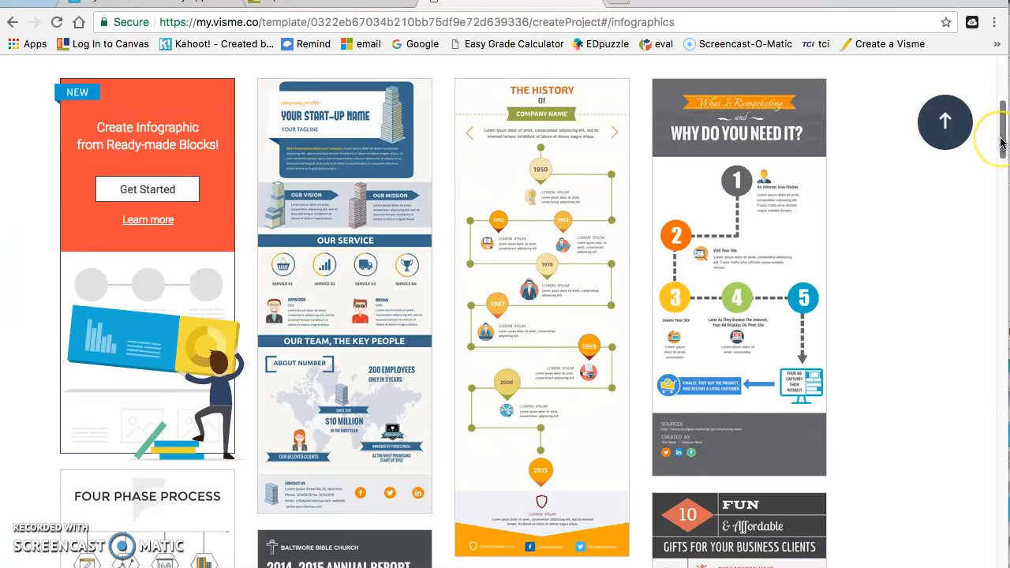
mouse_move(1002, 139)
mouse_down()
mouse_move(1001, 128)
mouse_move(1000, 140)
mouse_up()
mouse_move(565, 345)
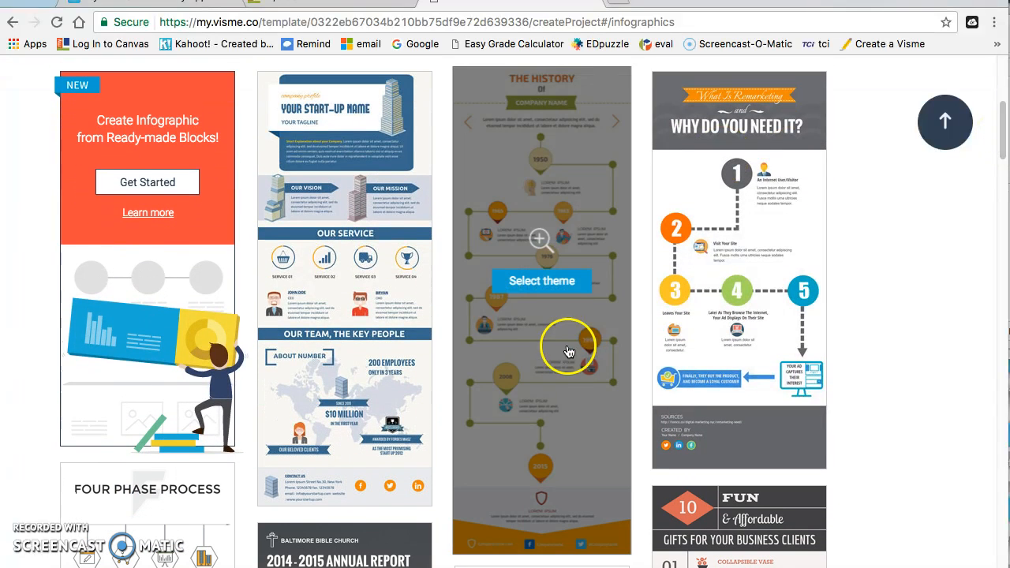
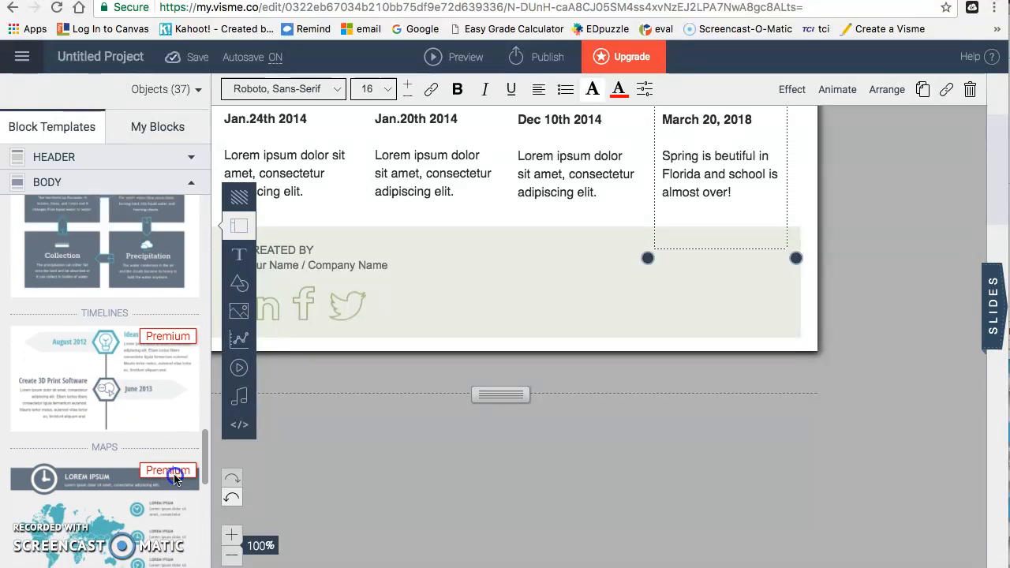
scroll(175, 479, down, 5)
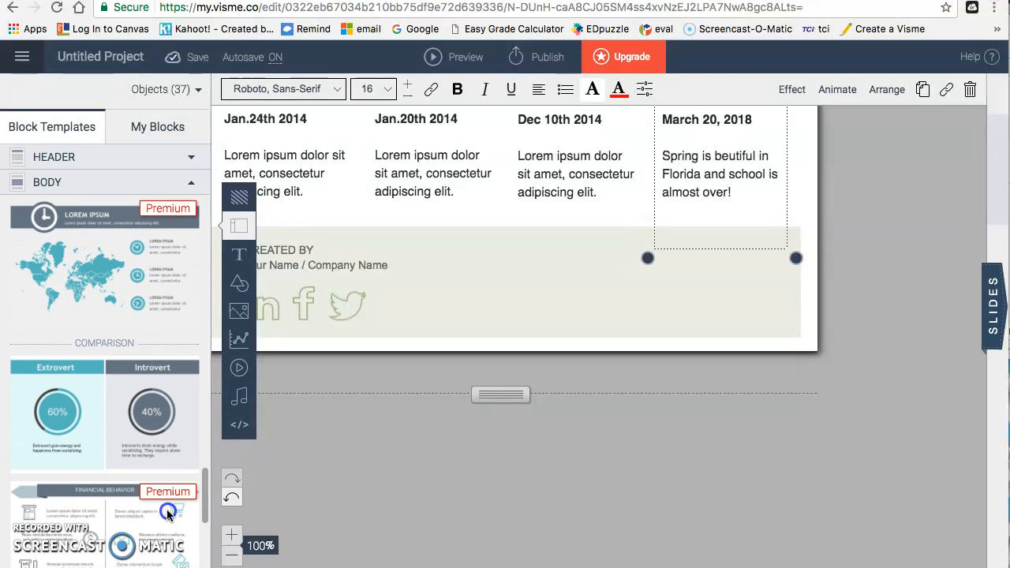
scroll(167, 515, down, 3)
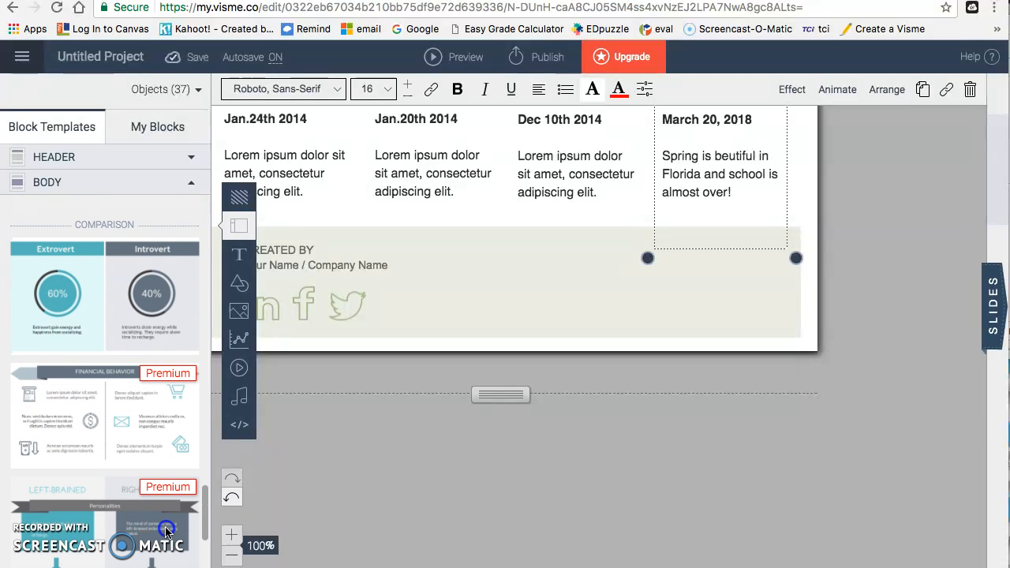
click(126, 302)
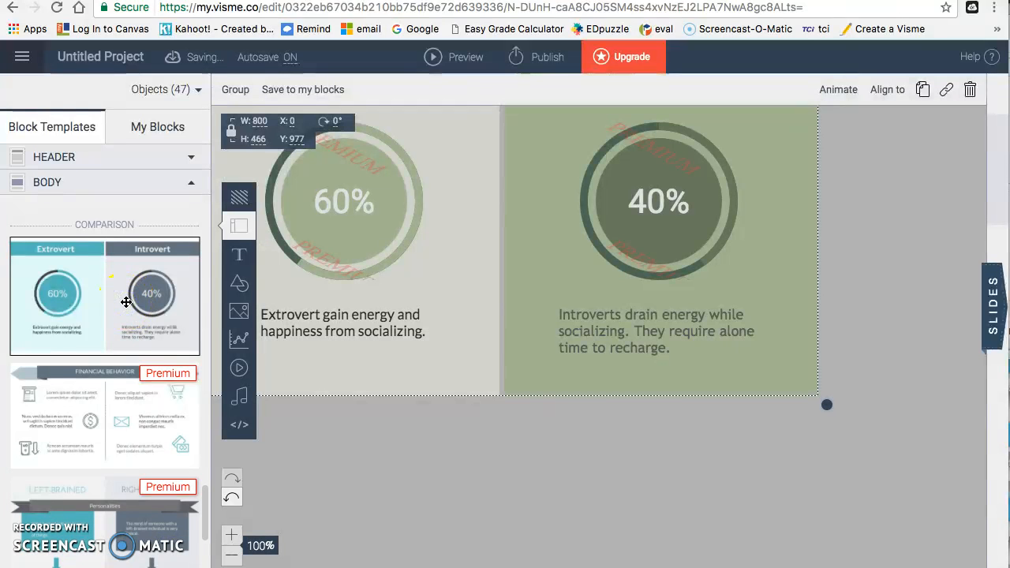
drag(978, 469, 974, 398)
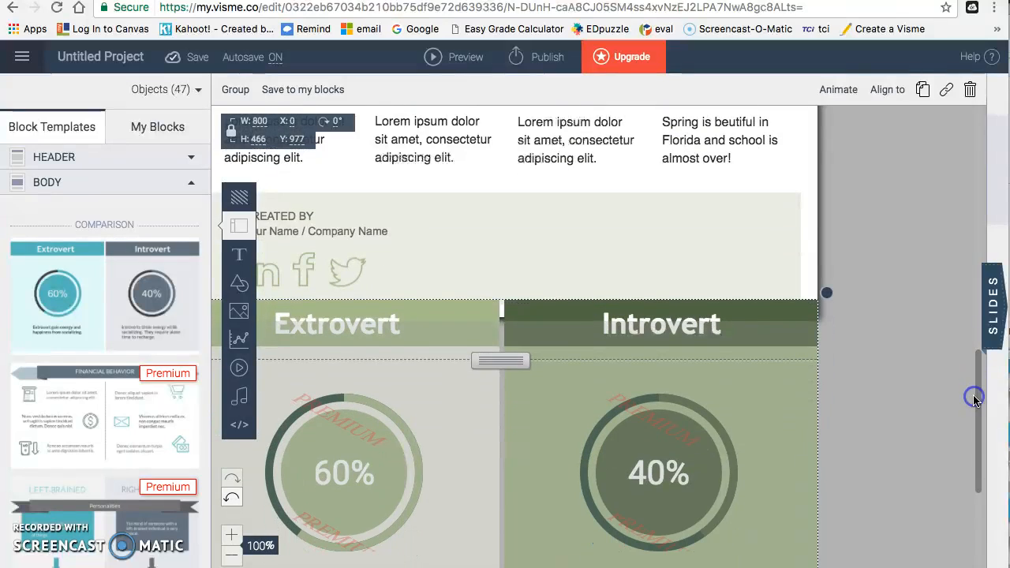
click(369, 326)
click(336, 320)
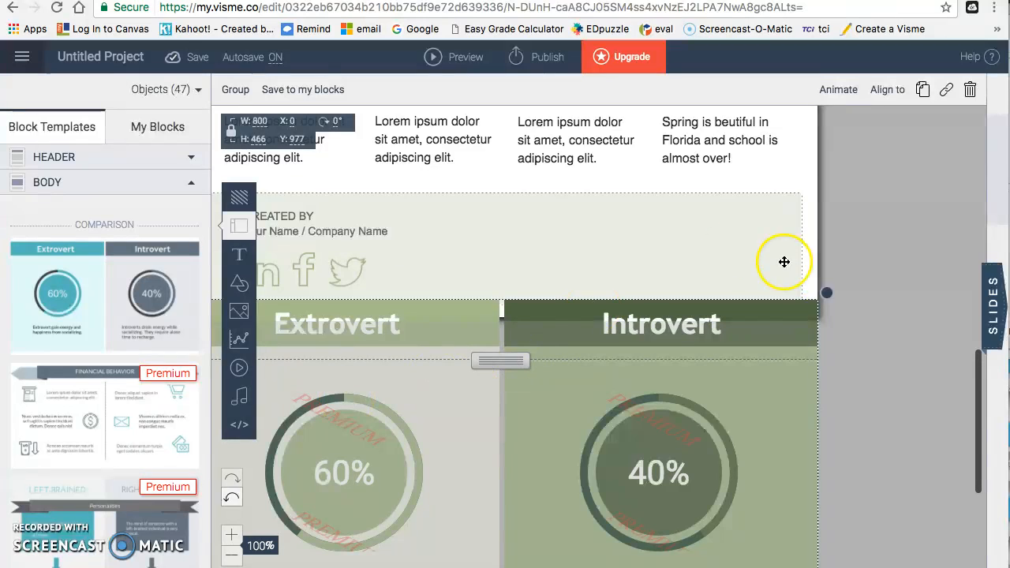
key(Delete)
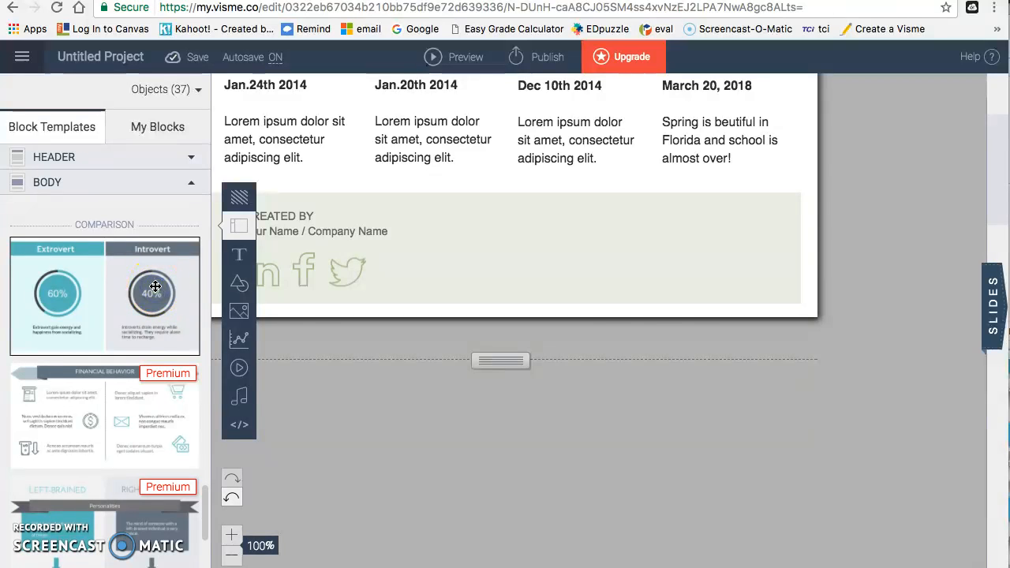
click(155, 287)
click(156, 288)
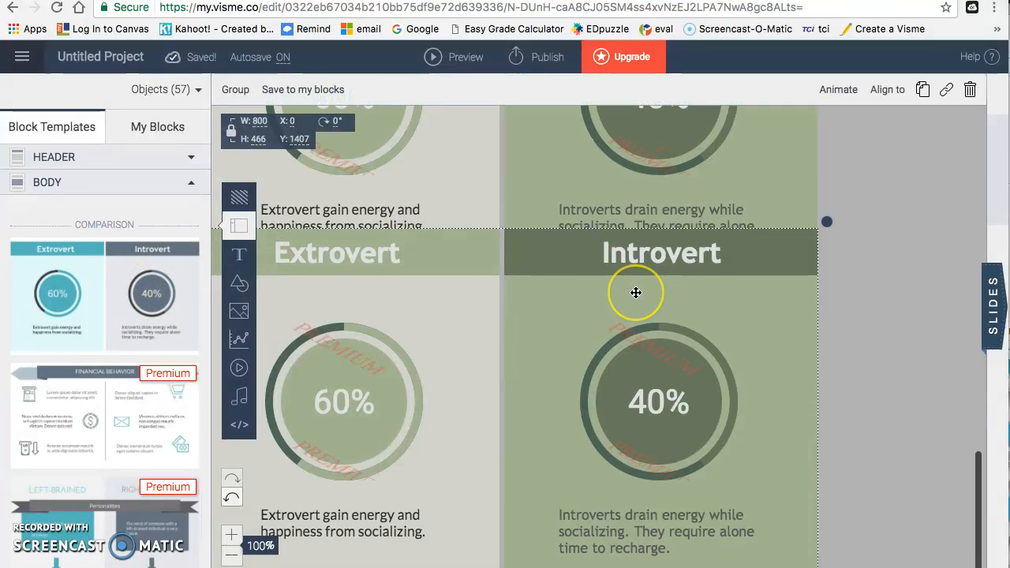
key(ctrl+z)
key(ctrl+z)
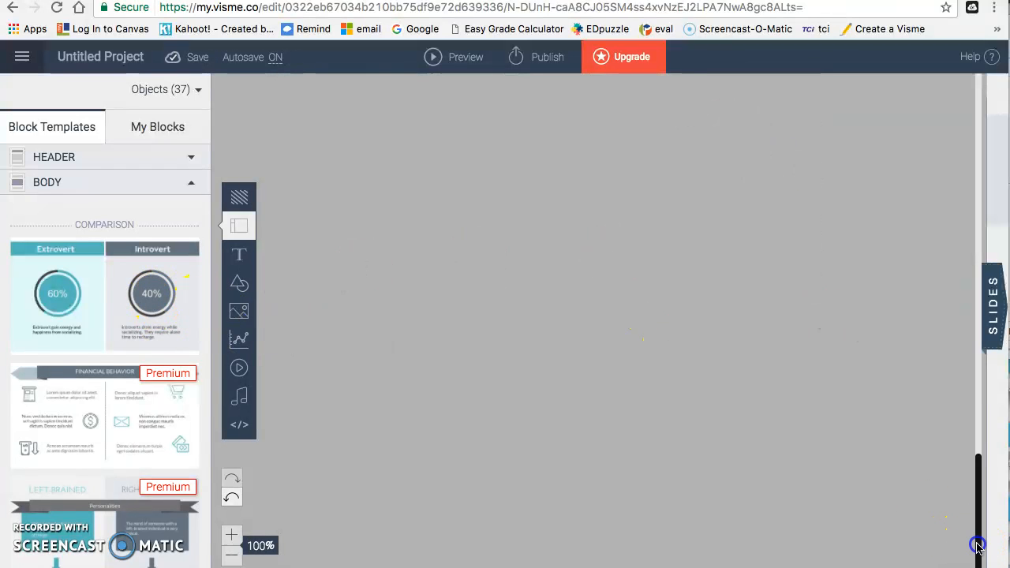
Step: Add two Images & Text blocks with mountain photos to the infographic
drag(976, 547, 970, 480)
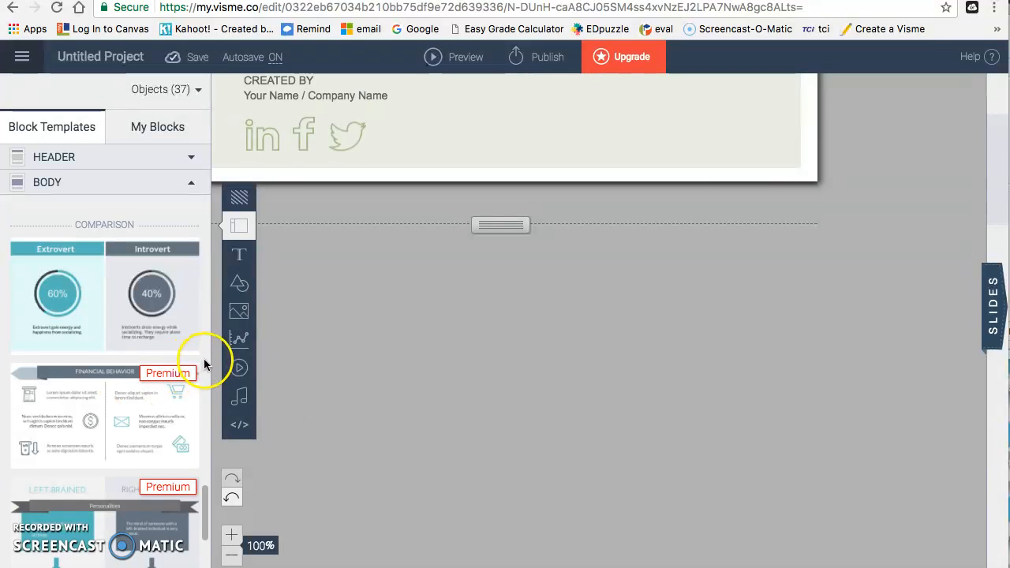
click(206, 365)
drag(205, 363, 189, 376)
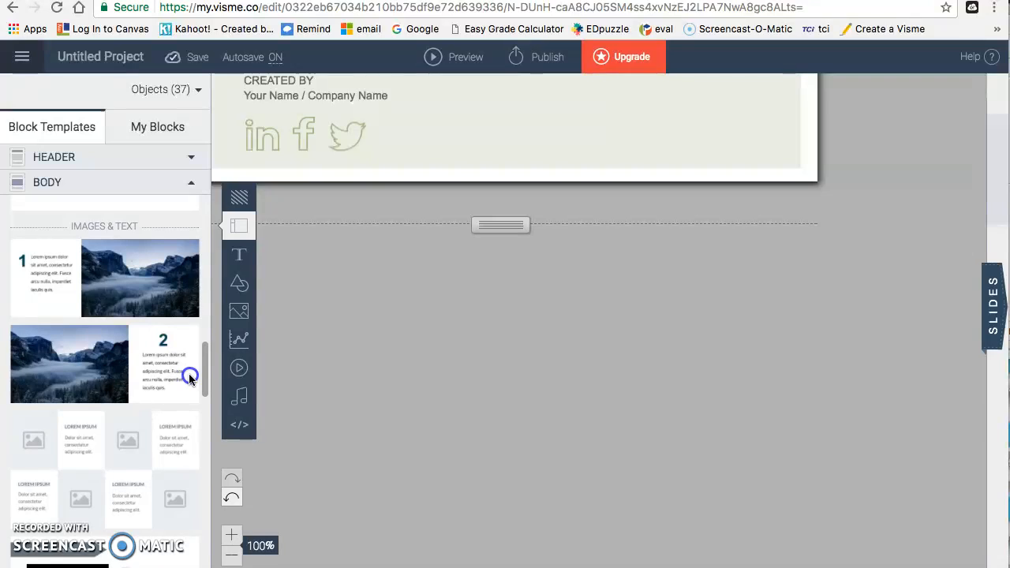
click(118, 294)
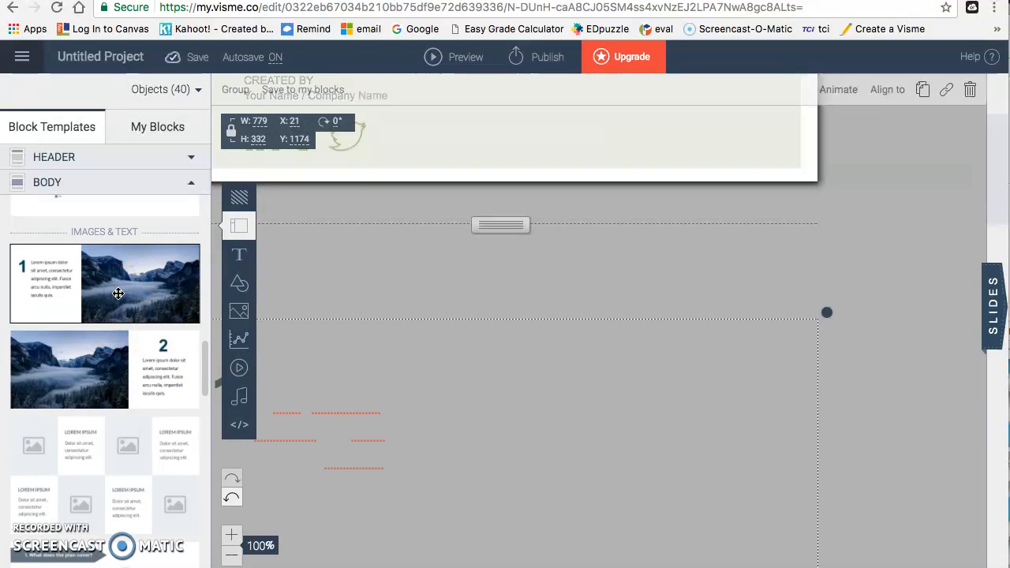
click(123, 371)
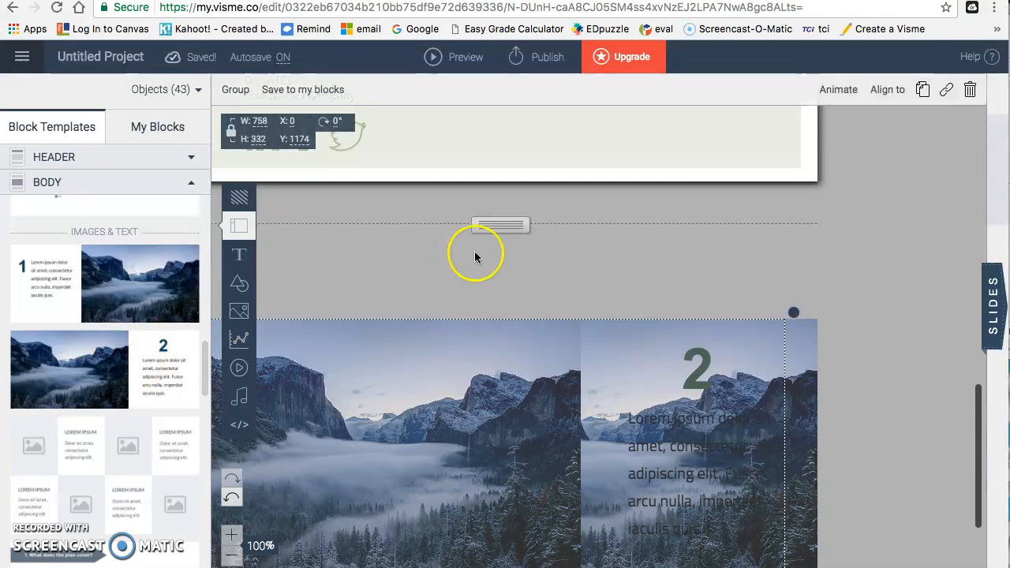
Step: Lengthen the page at the bottom and move the first mountain image block up into place
click(509, 292)
drag(509, 292, 526, 567)
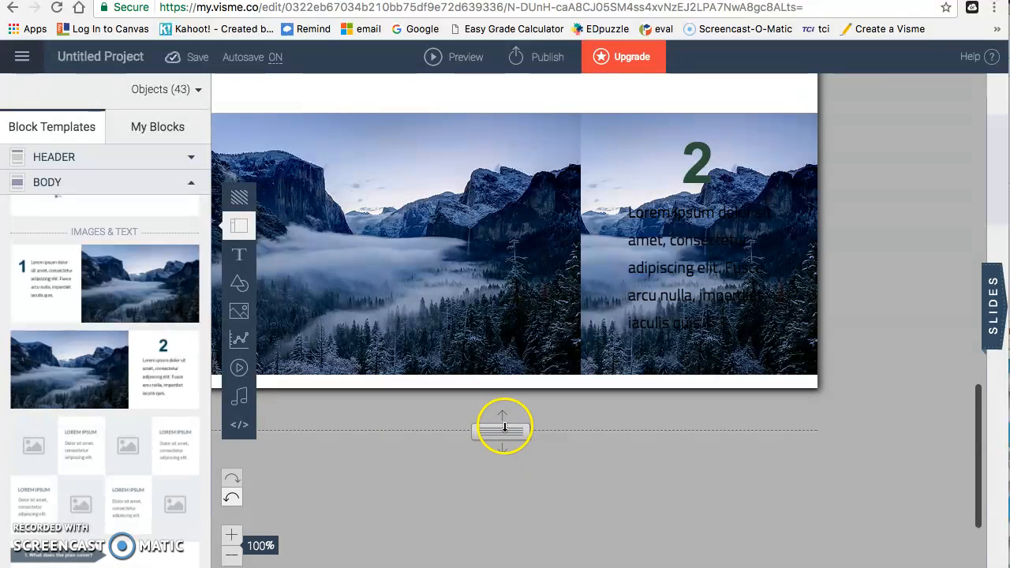
drag(504, 442, 504, 496)
drag(980, 451, 972, 413)
drag(409, 319, 461, 456)
drag(529, 245, 528, 72)
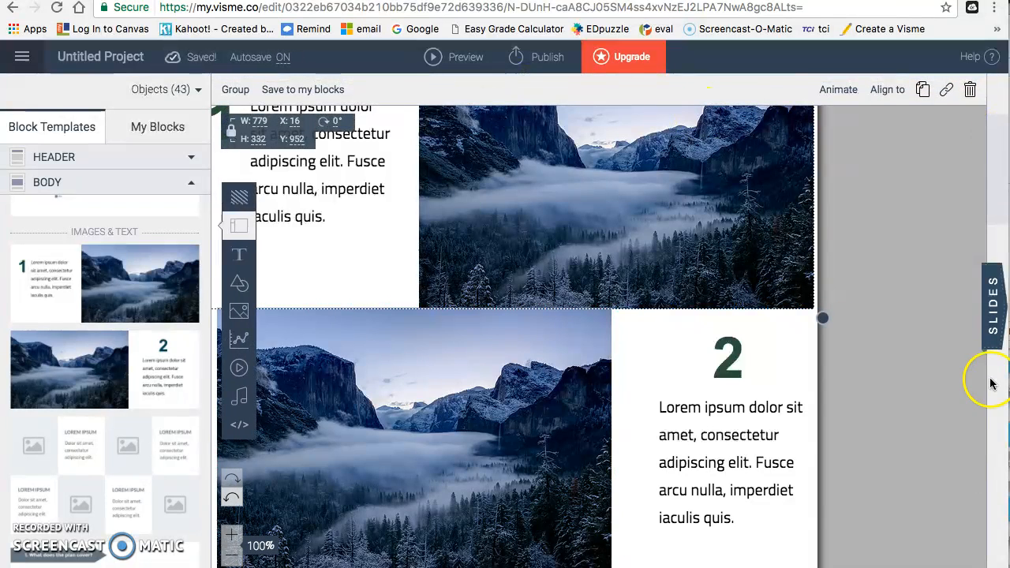
Step: Extend the page further and place the second image block just below the footer
drag(977, 415, 977, 478)
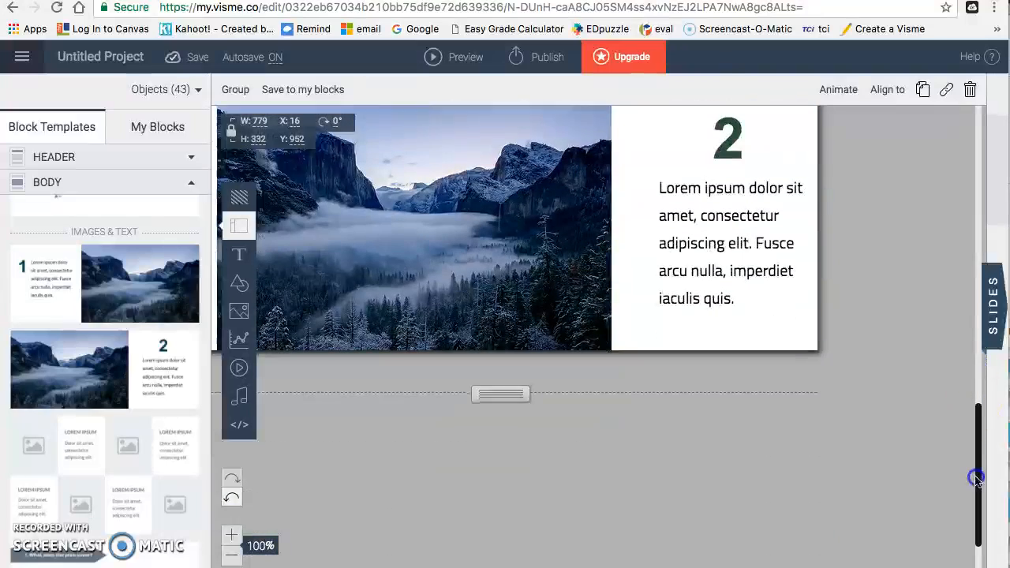
drag(512, 387, 509, 495)
drag(578, 206, 574, 306)
drag(976, 514, 976, 420)
drag(708, 374, 692, 443)
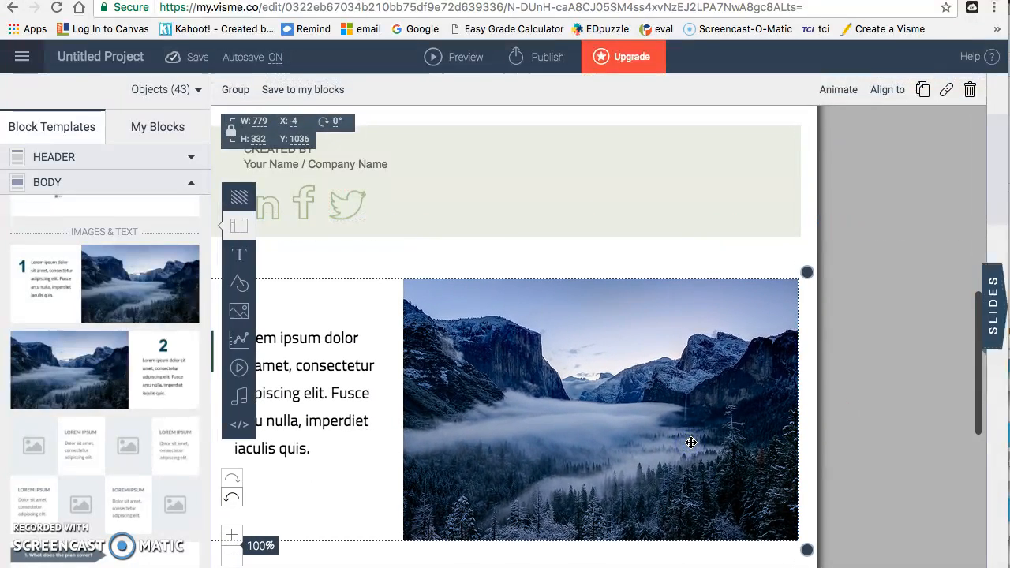
Step: Cover the first block's mountain photo with a Spring garden image enlarged to 521×391
right_click(675, 429)
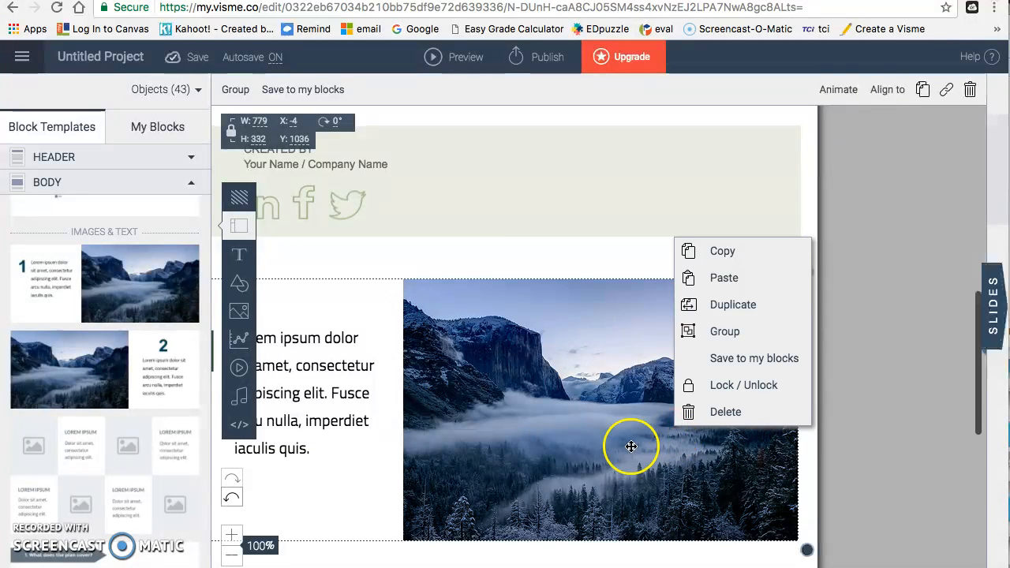
click(606, 432)
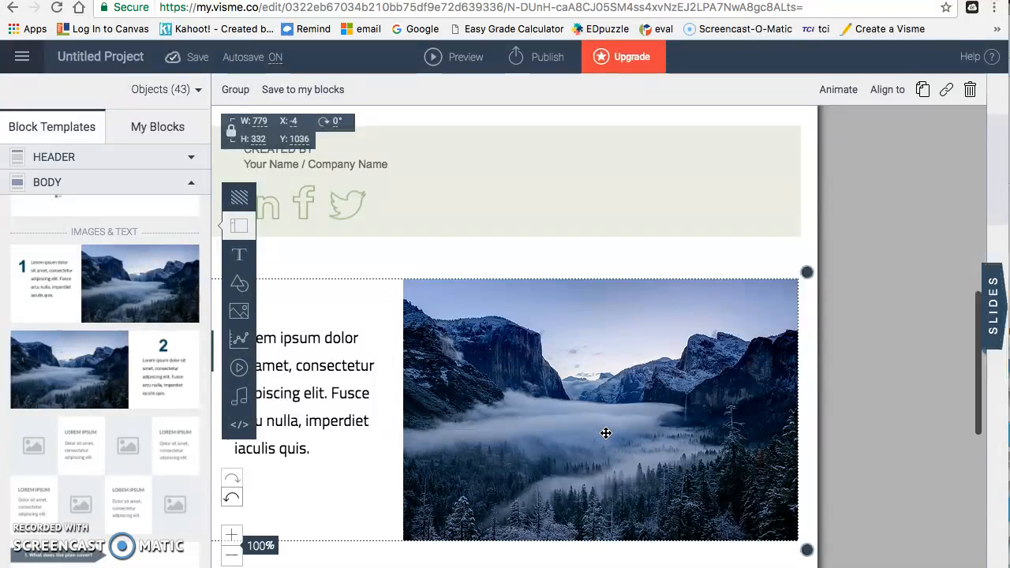
click(415, 482)
click(484, 459)
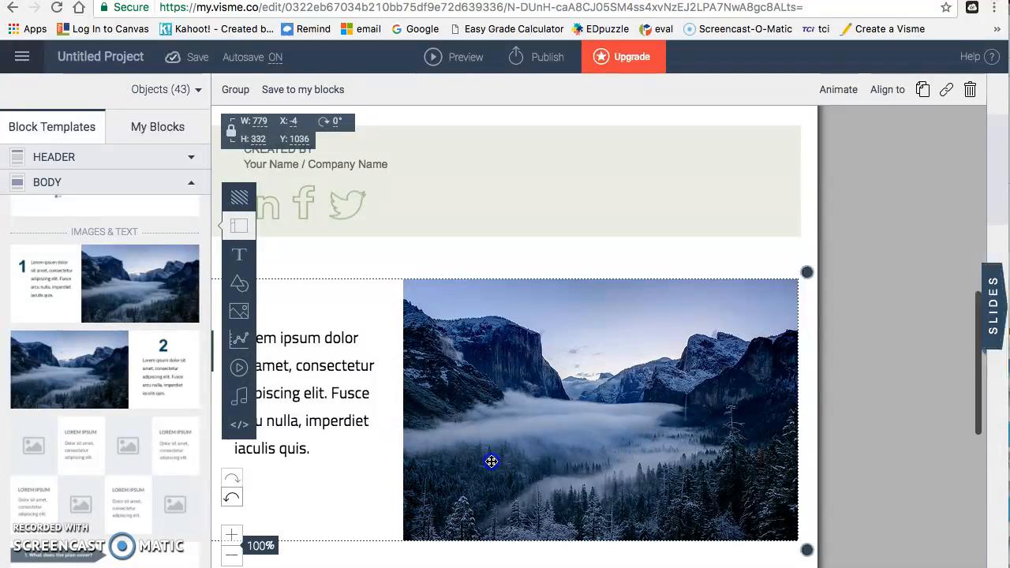
click(239, 310)
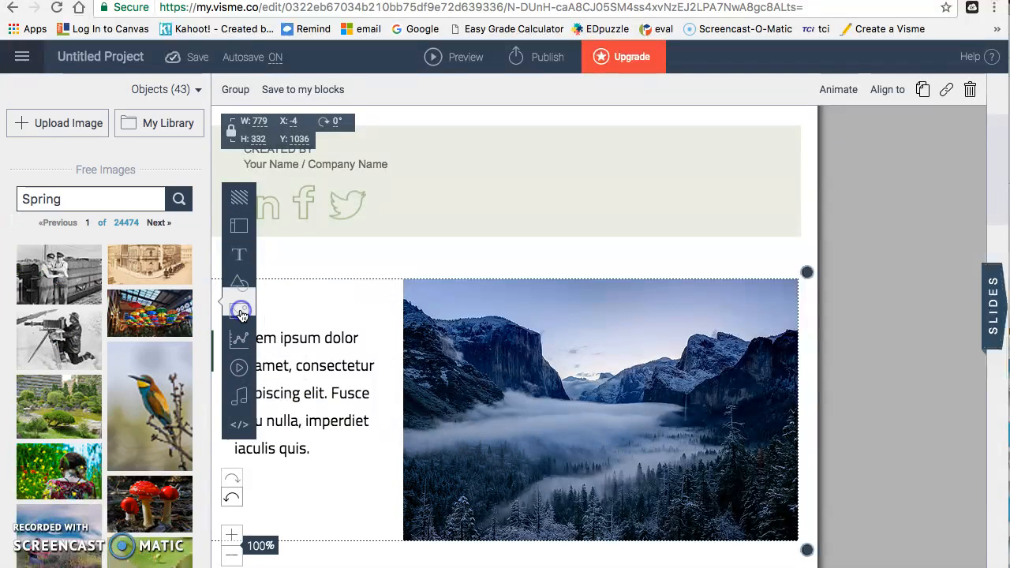
click(73, 416)
drag(514, 266, 598, 409)
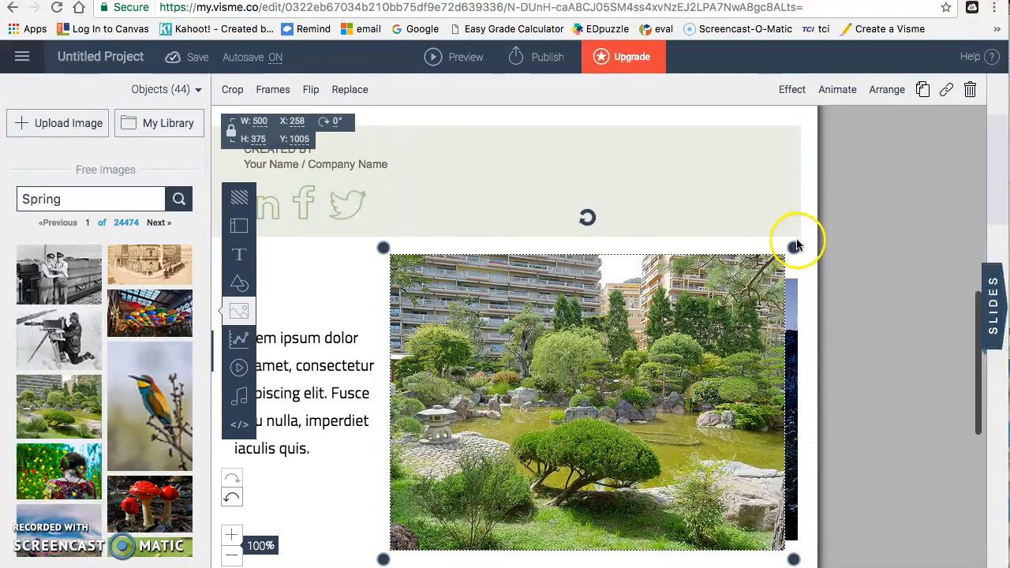
drag(795, 247, 905, 238)
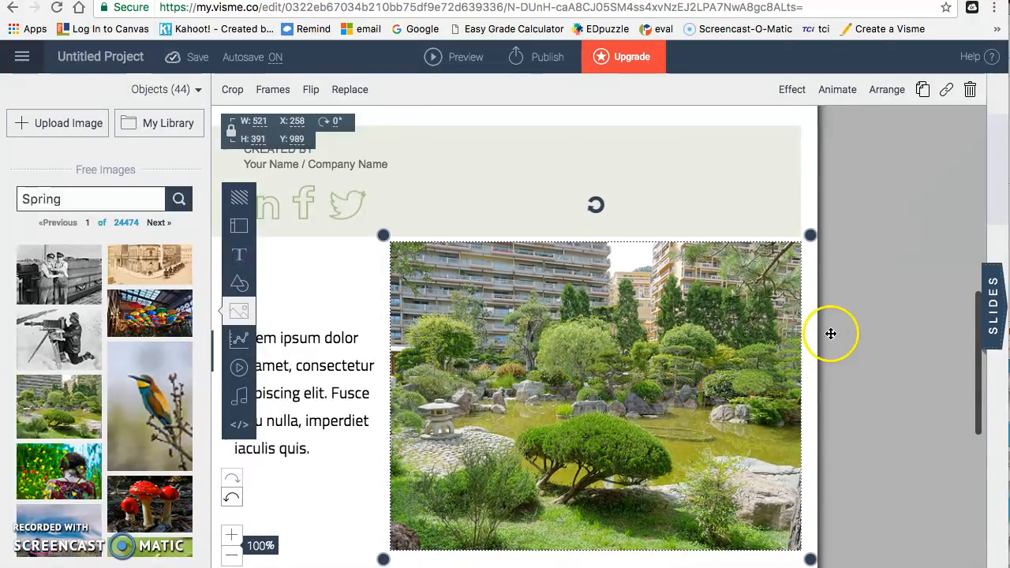
drag(980, 304, 978, 421)
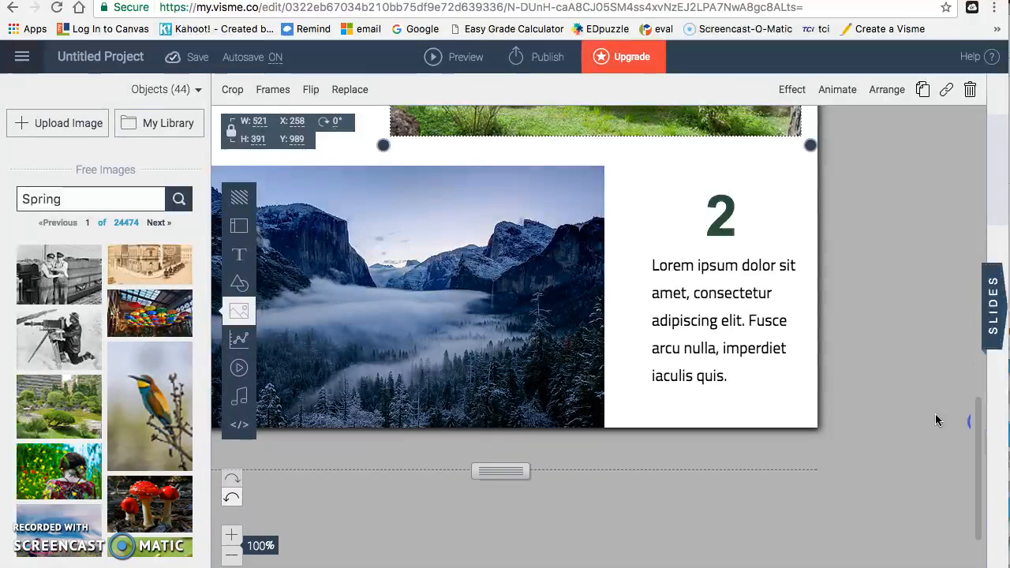
Step: Search the free images for 'summer' and drag a result onto the slide
click(72, 200)
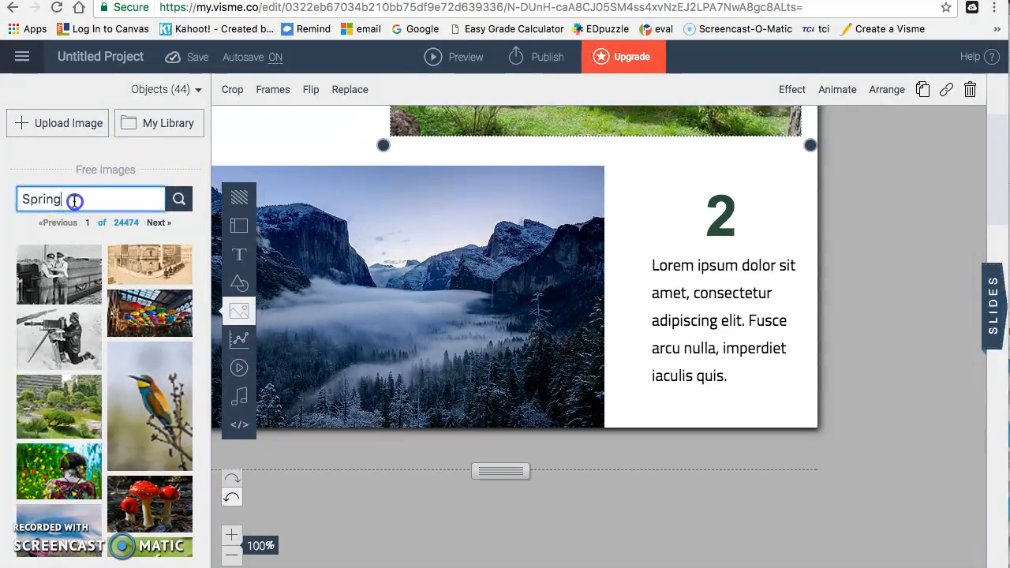
text(summer)
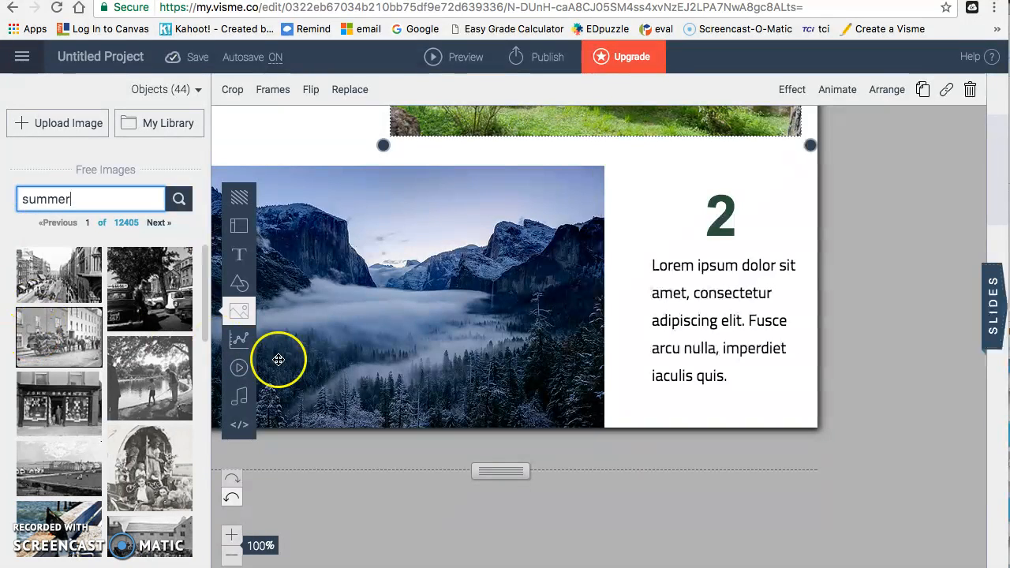
click(201, 342)
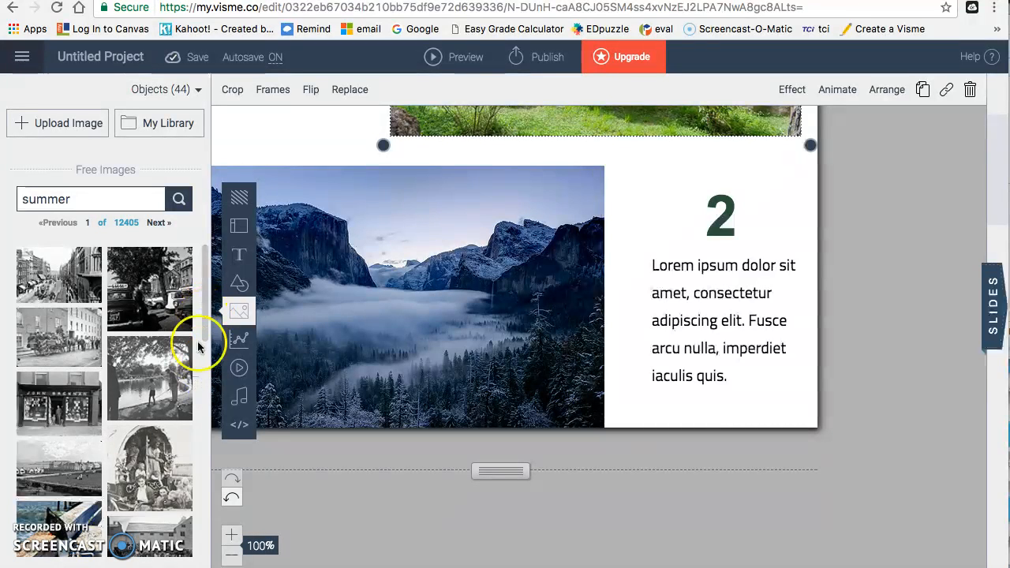
drag(205, 333, 166, 566)
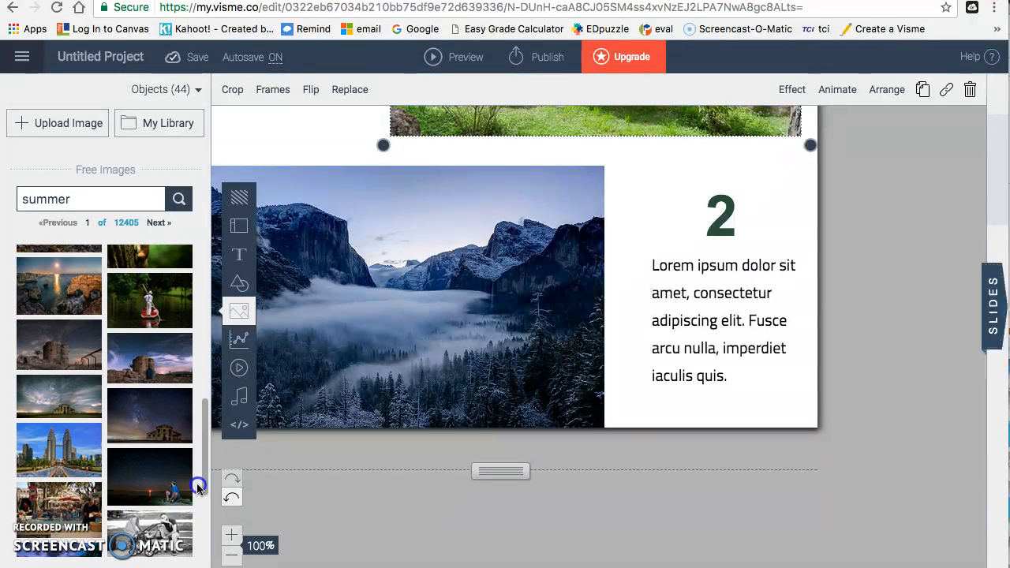
Step: Search for beach and size a beach photo over the number 2 block's mountain picture
click(88, 203)
key(ctrl+a)
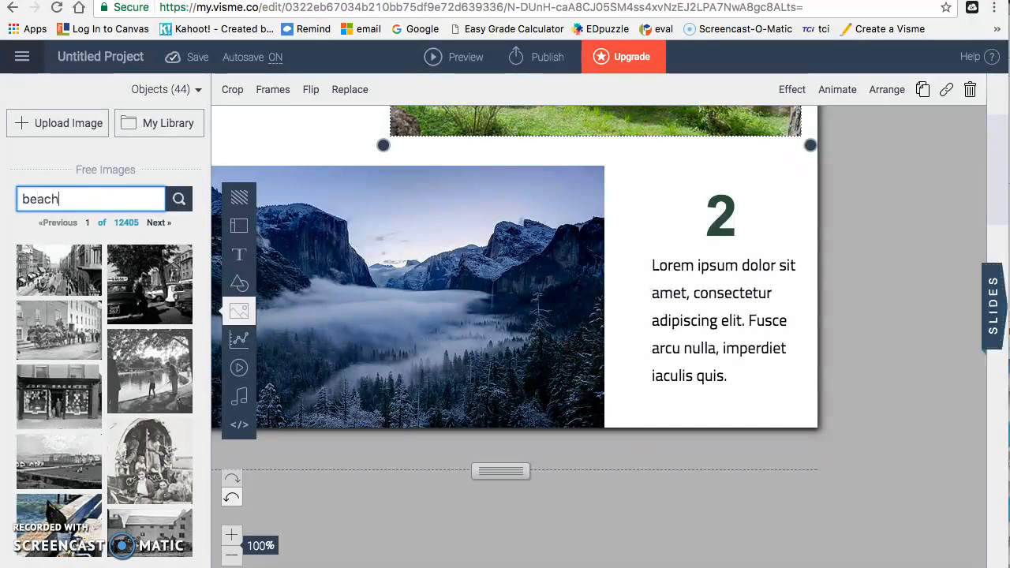
key(Return)
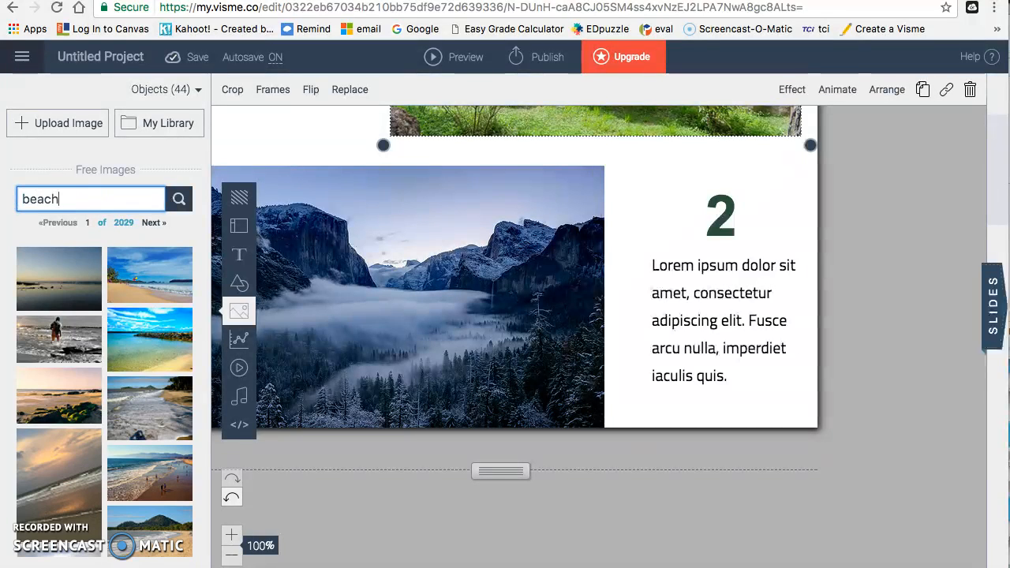
drag(144, 267, 400, 293)
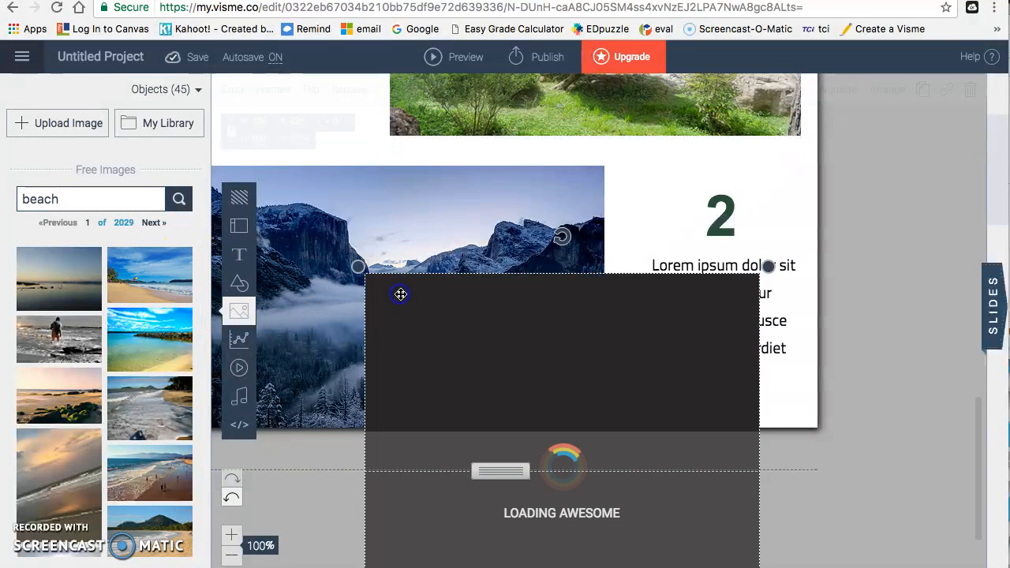
drag(542, 300, 398, 210)
drag(598, 162, 617, 144)
click(650, 163)
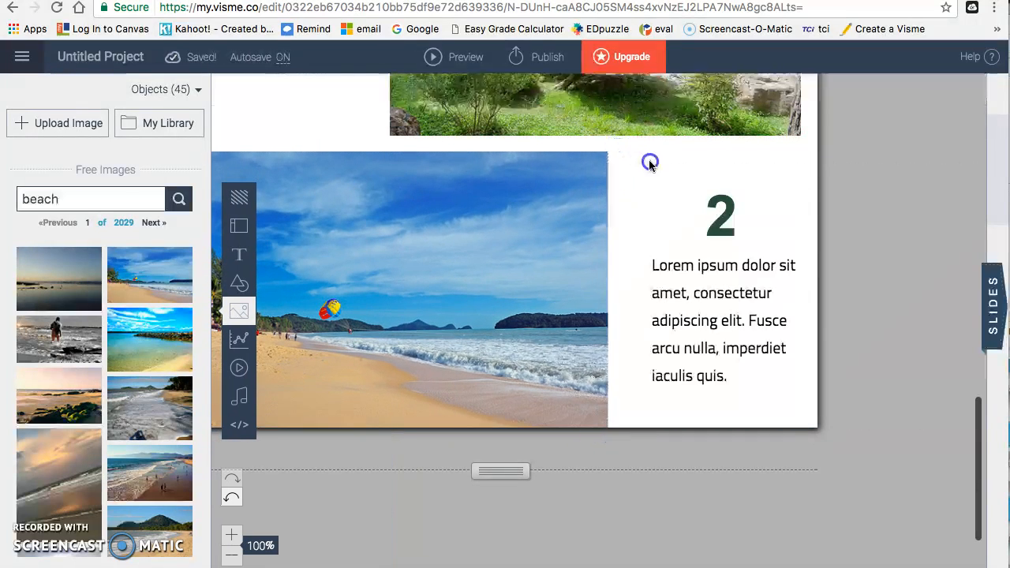
click(728, 261)
Step: Replace the Lorem ipsum beside the beach photo with "It's Summer 75% of The Year"
double_click(725, 269)
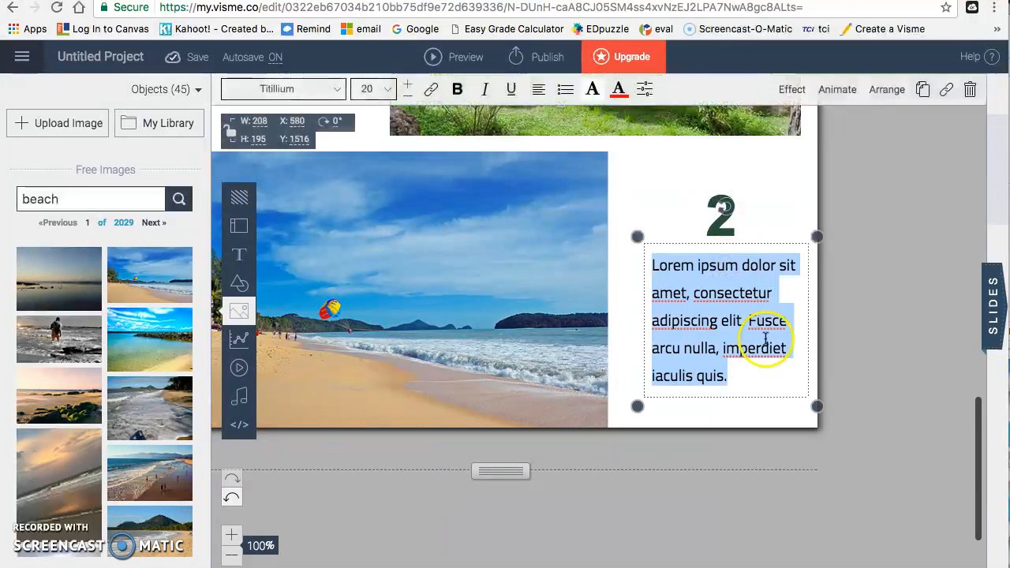
text(It's)
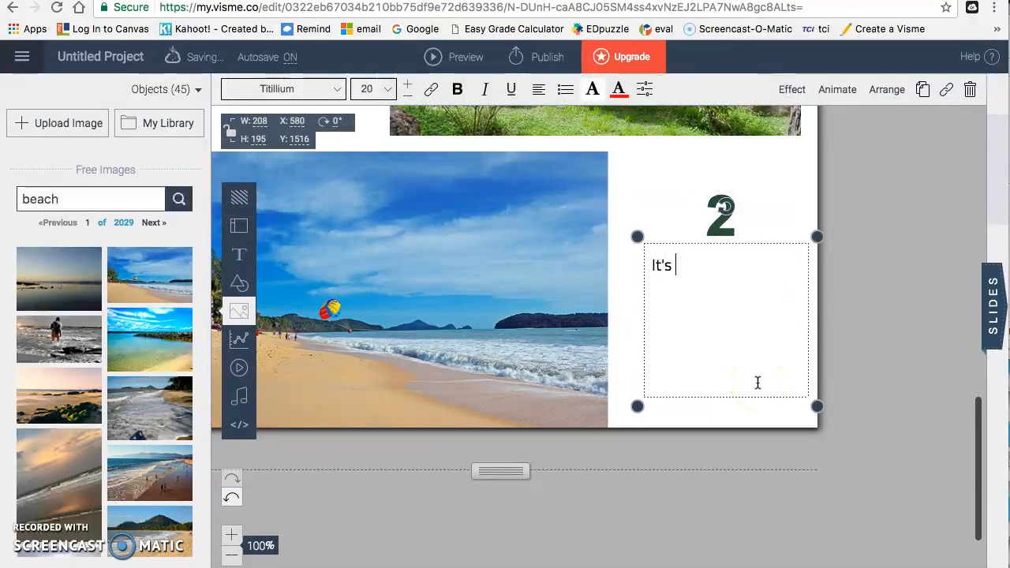
text( Summer 75% of)
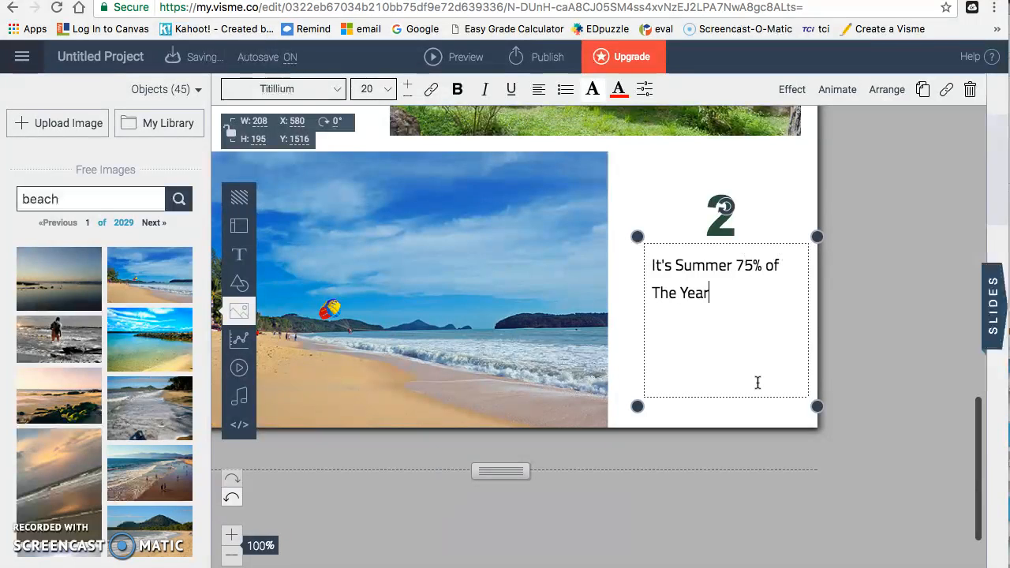
drag(979, 468, 977, 371)
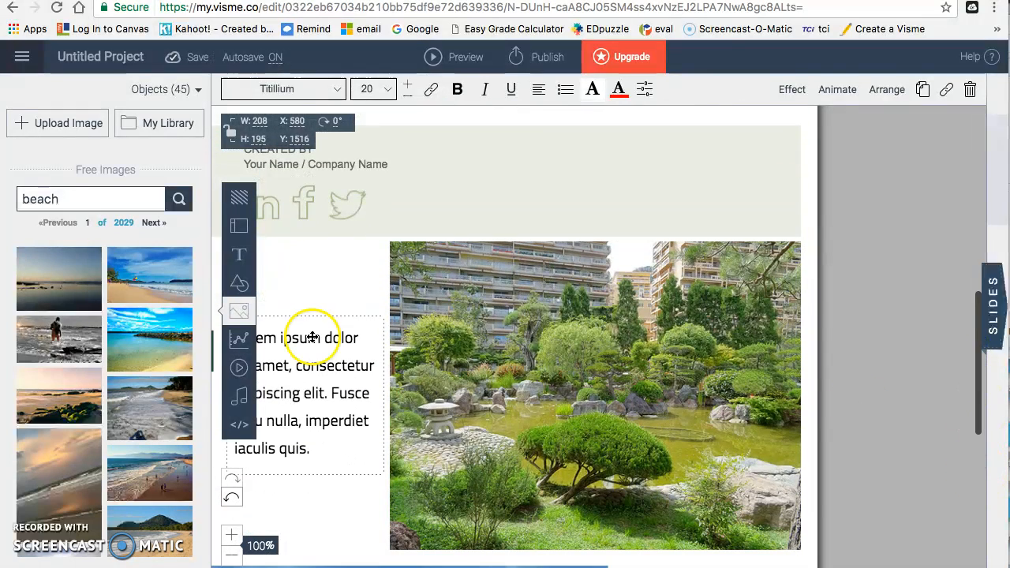
Step: Replace the garden block's placeholder text with "Spring for 2 weeks in January."
click(316, 387)
click(322, 451)
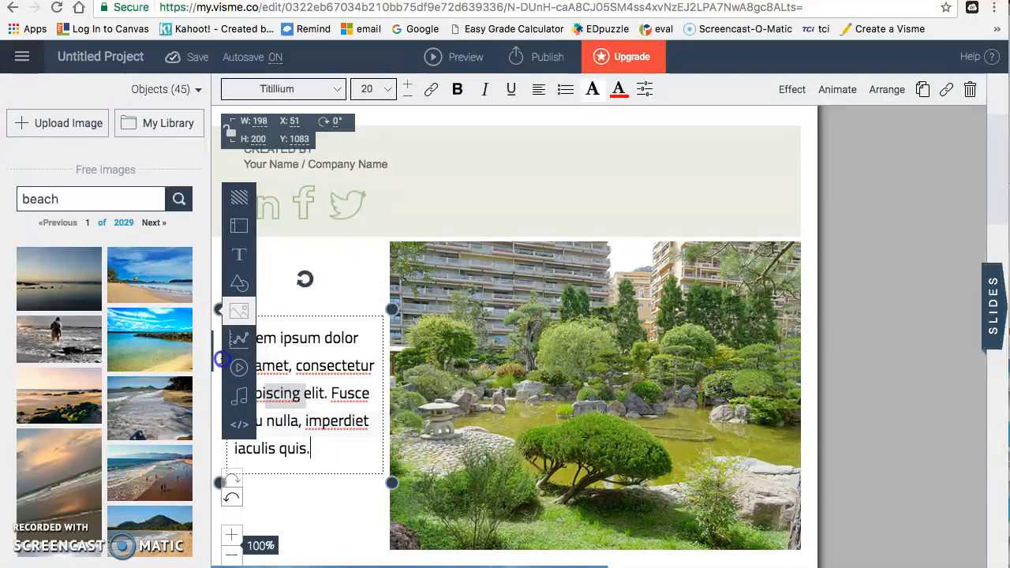
drag(317, 454, 254, 341)
key(BackSpace)
key(BackSpace)
key(BackSpace)
key(BackSpace)
key(BackSpace)
key(BackSpace)
key(BackSpace)
key(BackSpace)
key(BackSpace)
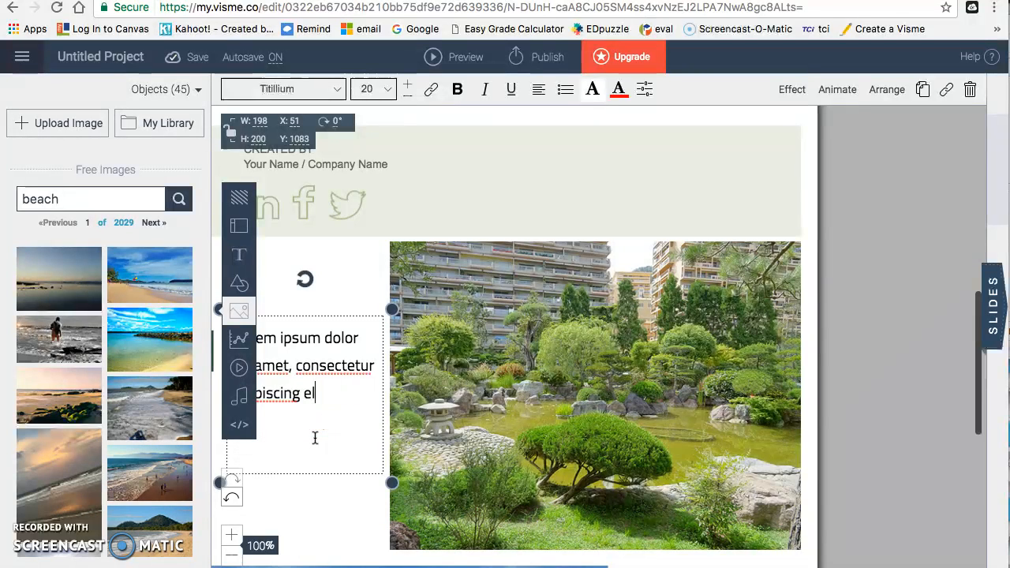
key(BackSpace)
key(BackSpace)
key(BackSpace)
key(BackSpace)
key(BackSpace)
key(BackSpace)
key(BackSpace)
key(BackSpace)
key(BackSpace)
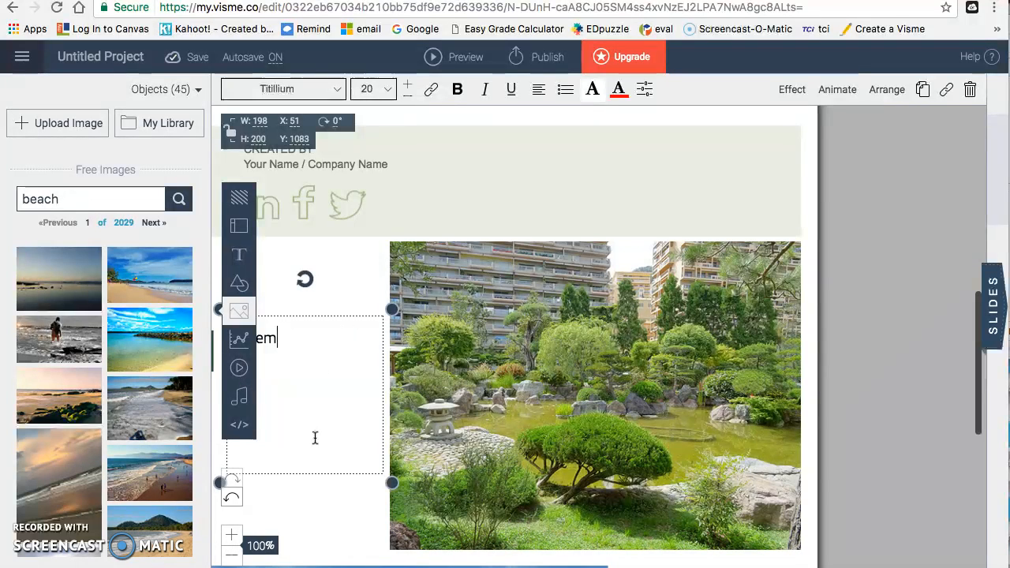
key(BackSpace)
text(Spring)
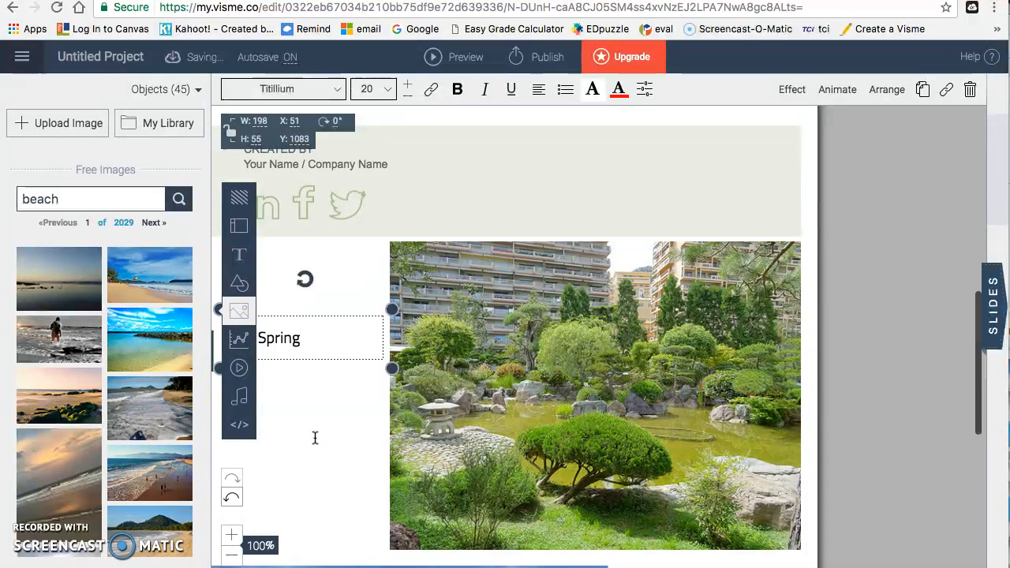
text( for 2 weeks)
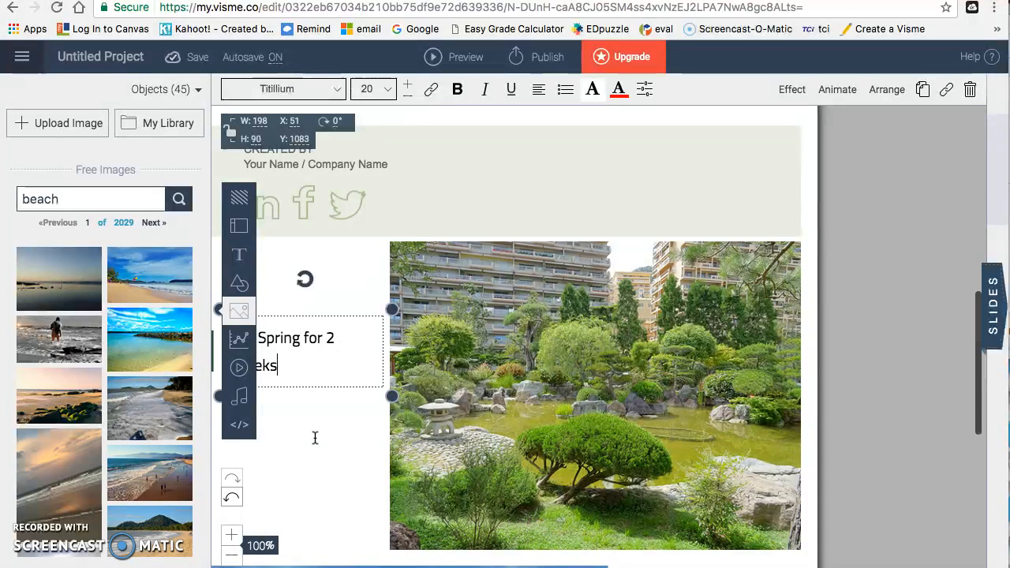
text( in January.)
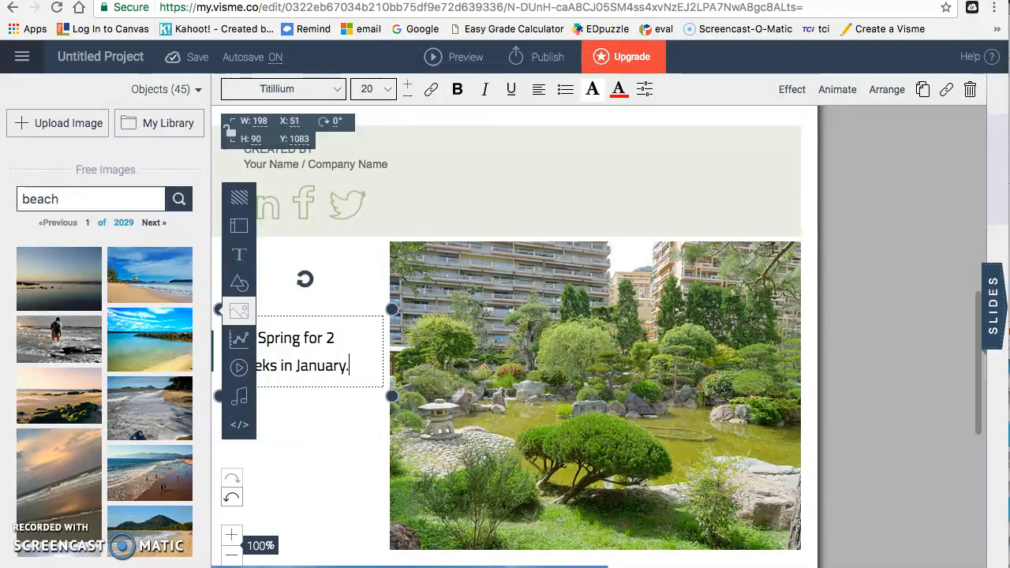
click(976, 340)
drag(974, 208, 972, 219)
Step: Retitle the project 'Seasons In Fl' in the Publish dialog
click(543, 58)
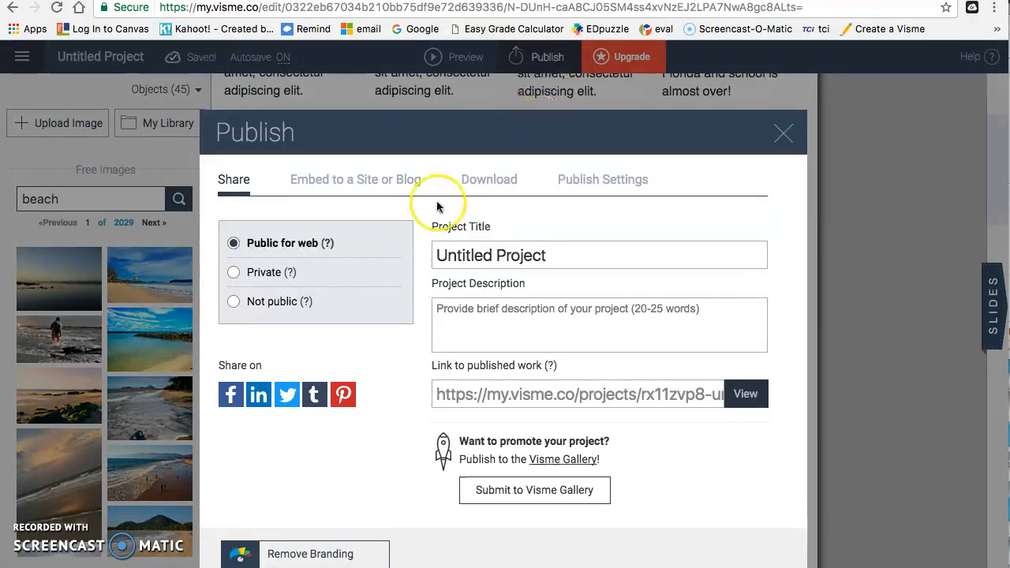
click(531, 253)
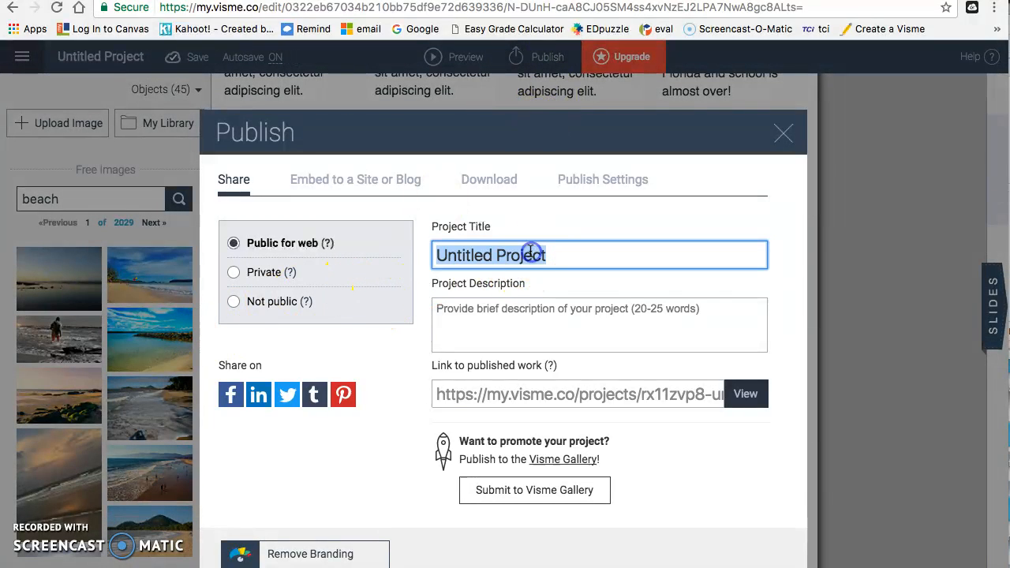
text(Seasons In Fl)
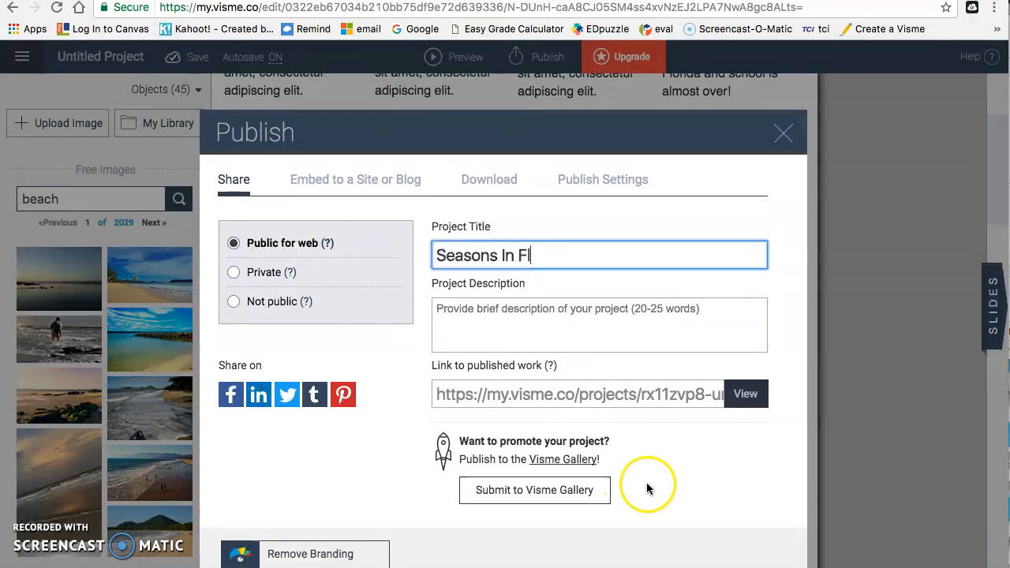
click(671, 489)
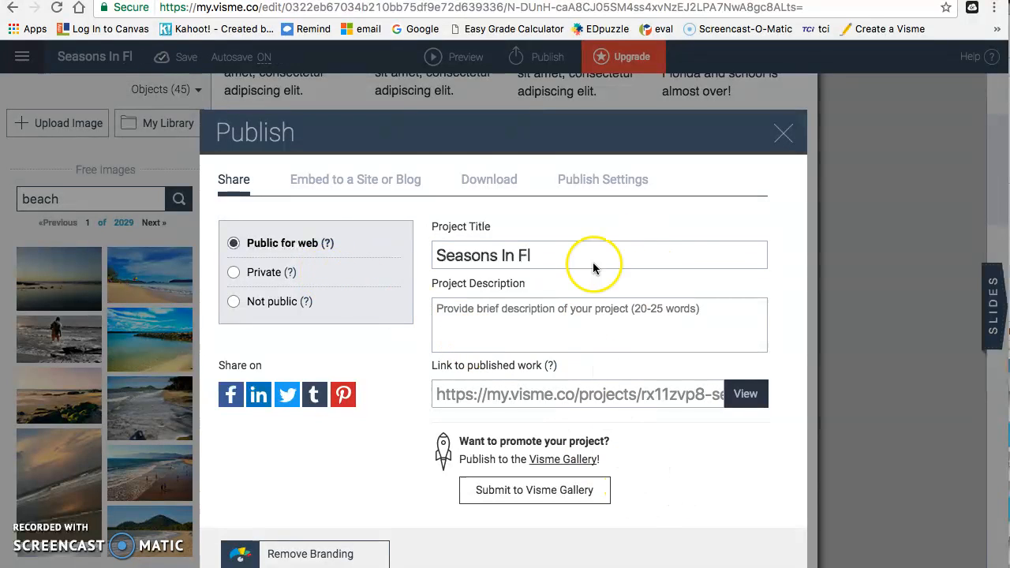
Step: Review the Embed, Download, Share and Publish Settings tabs, then close the dialog
click(391, 180)
click(482, 180)
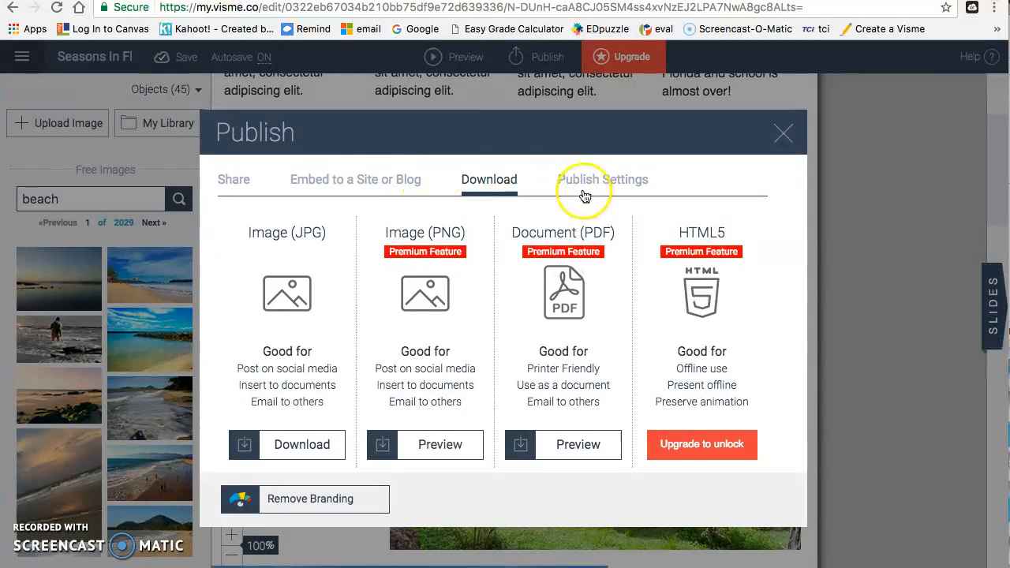
click(350, 185)
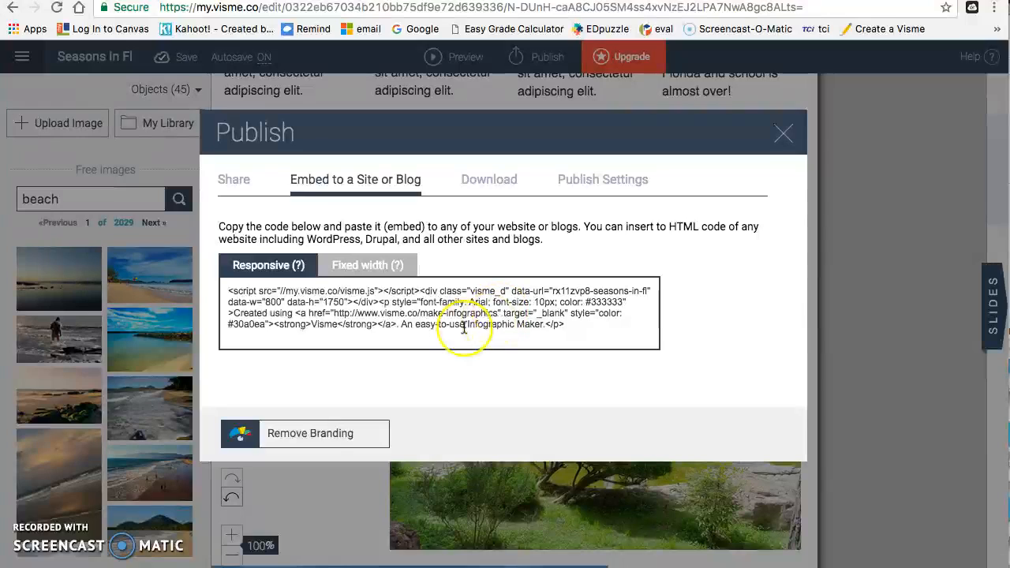
click(239, 185)
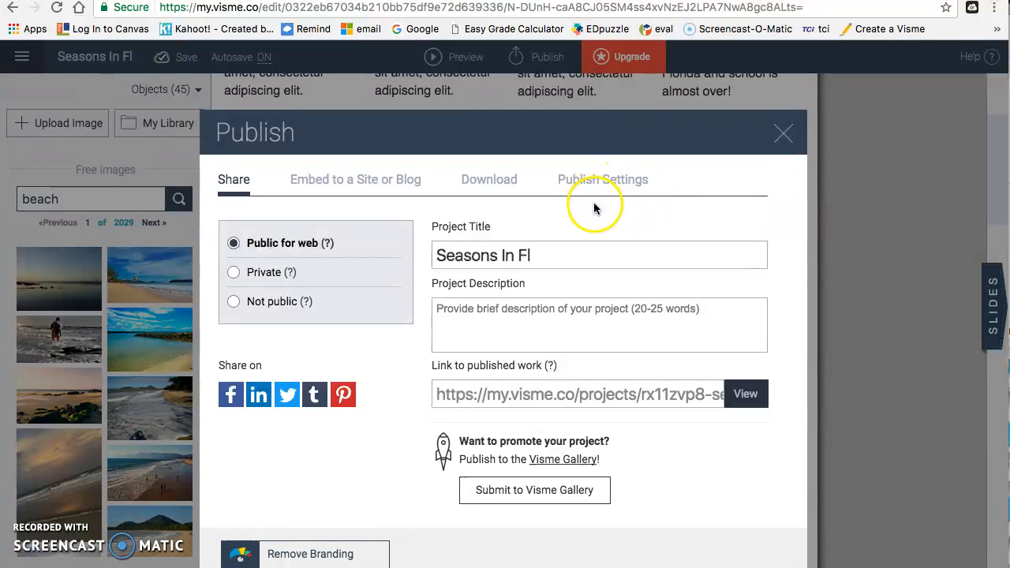
click(604, 181)
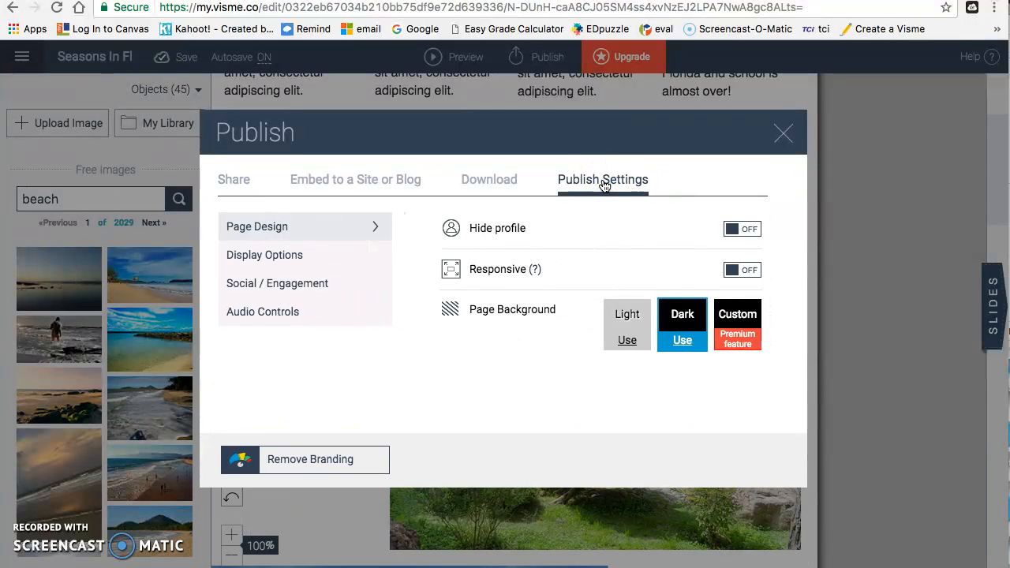
click(783, 134)
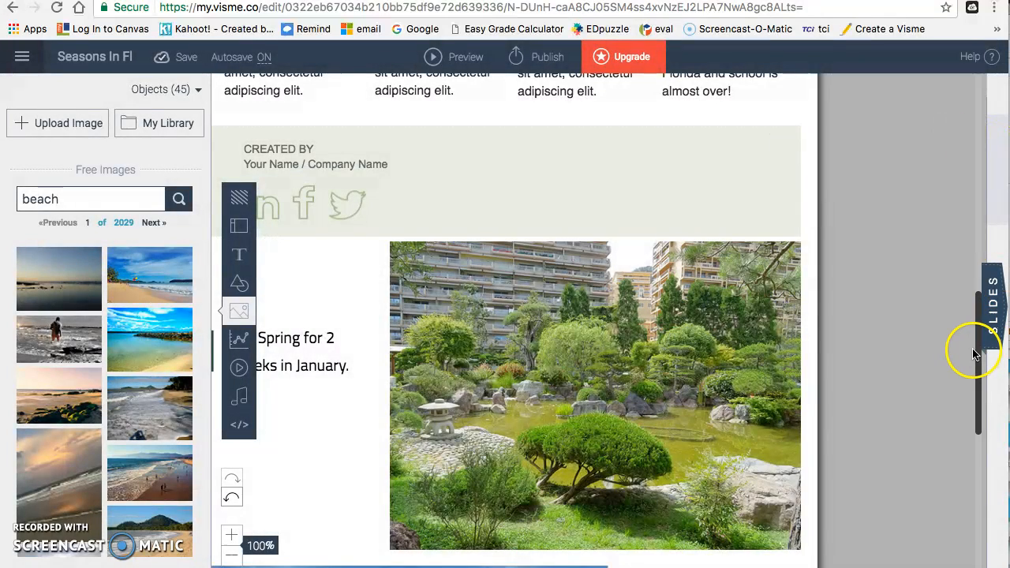
drag(976, 355, 979, 17)
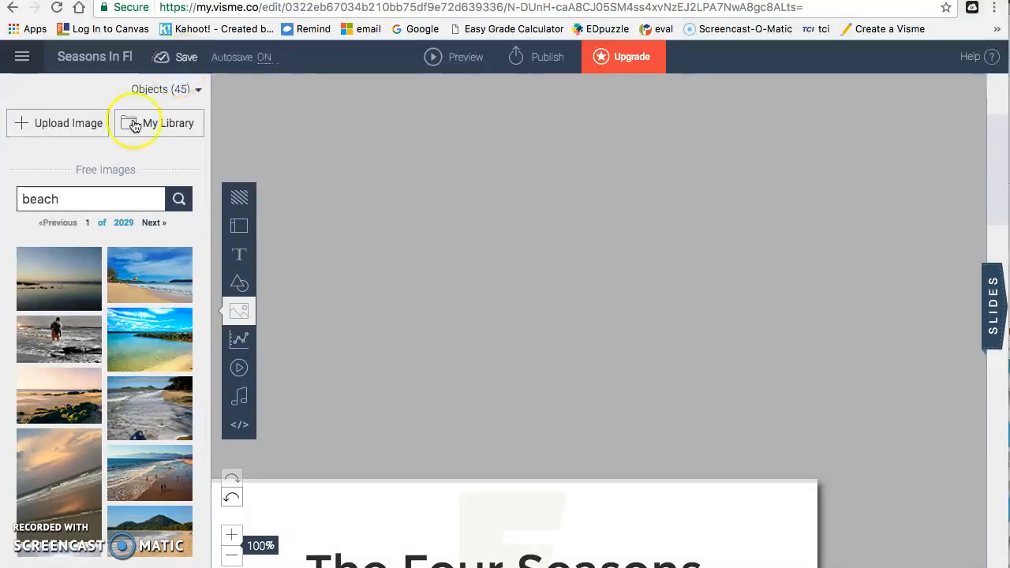
double_click(30, 57)
click(27, 57)
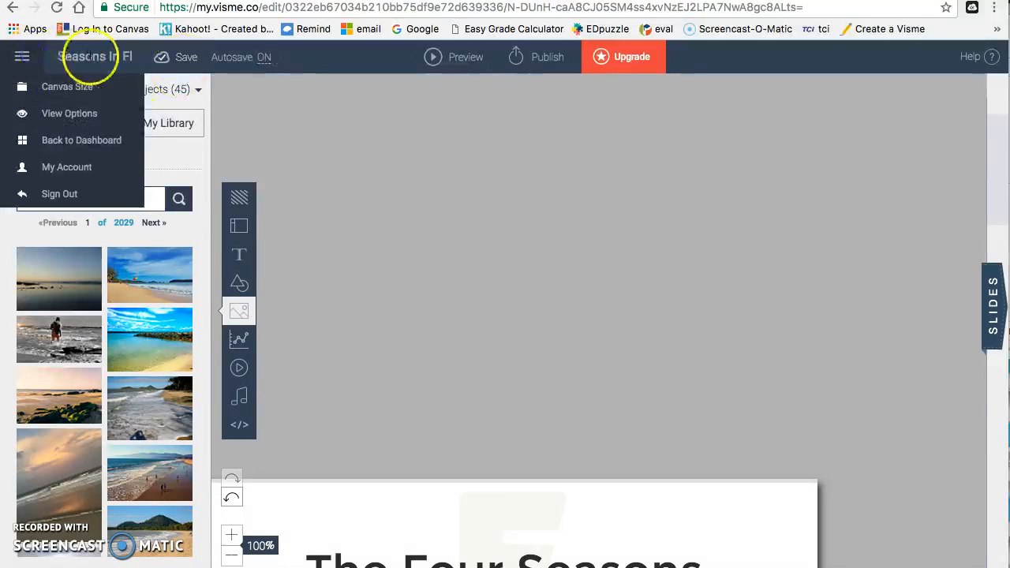
click(648, 296)
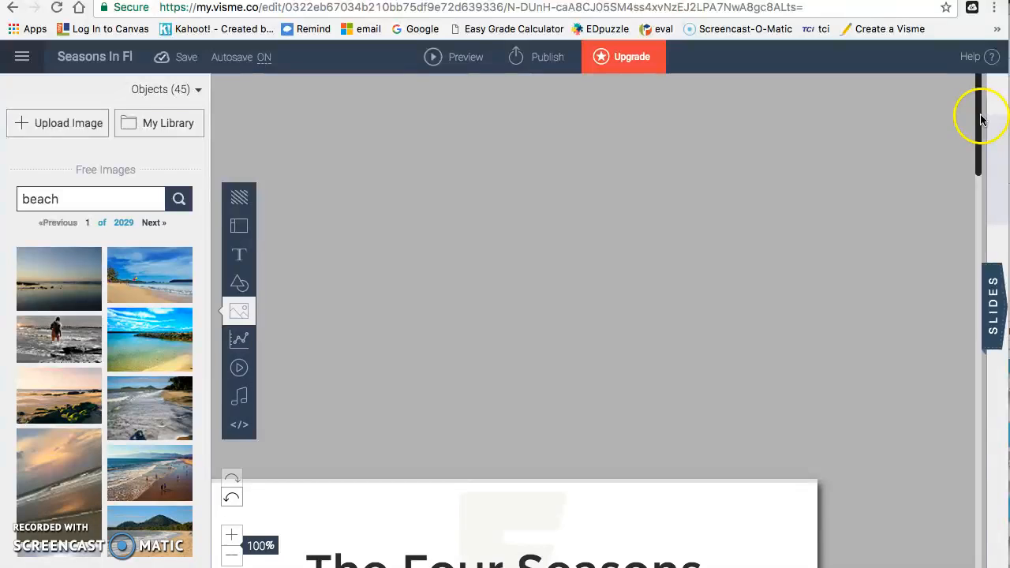
drag(981, 113, 990, 237)
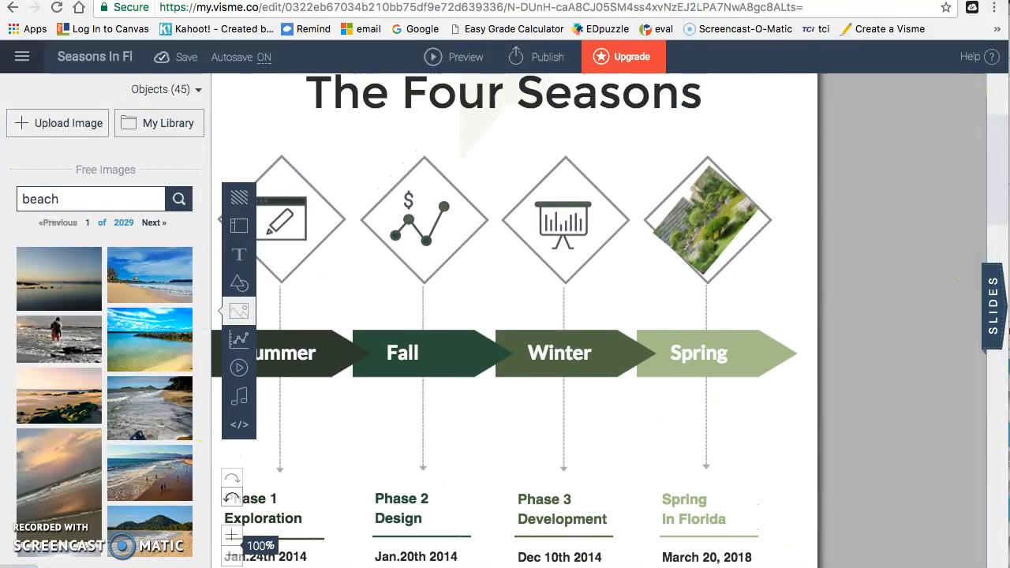